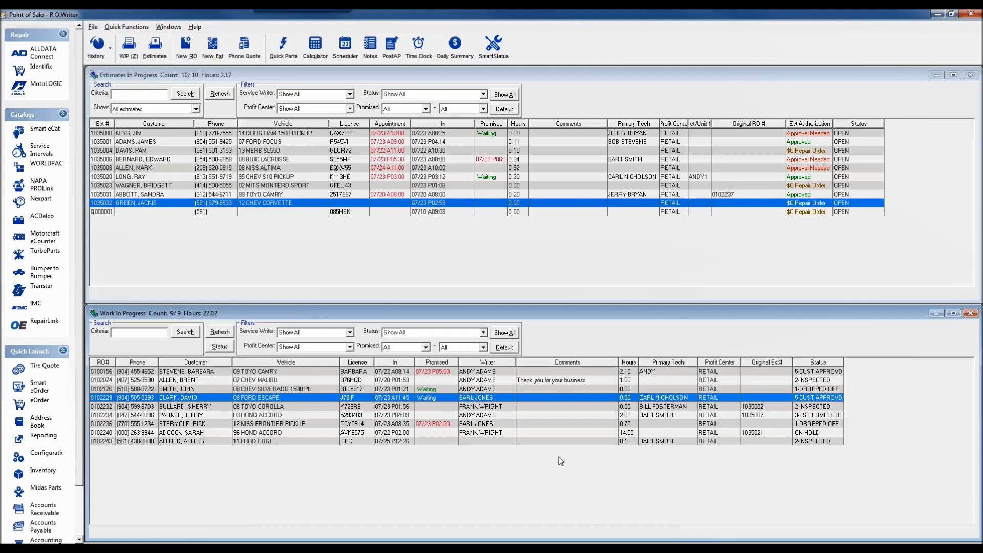
Step: Open the 08 Ford Escape repair order and search Tire Quote for size P235/70R16104T under HYBRID GVW 4680-4720
double_click(342, 402)
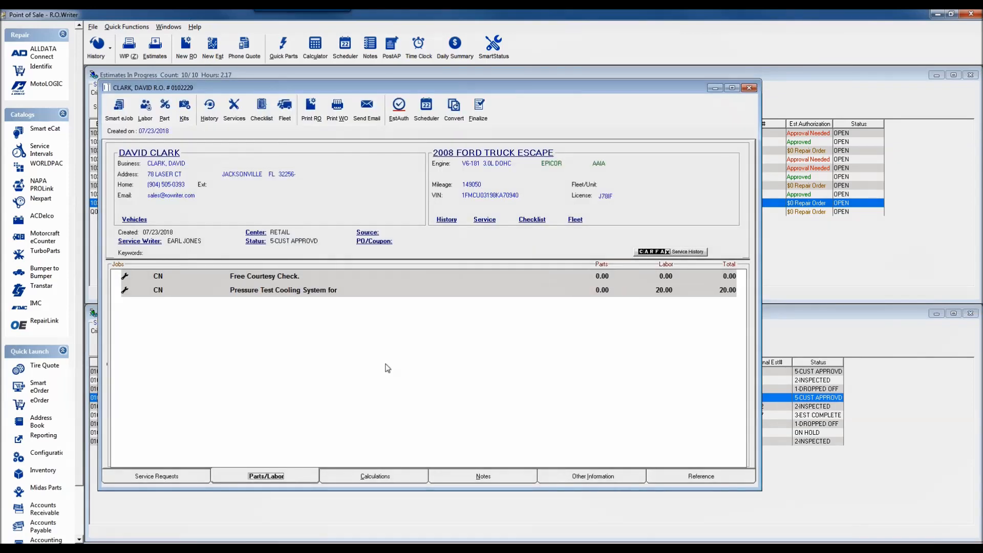
click(50, 367)
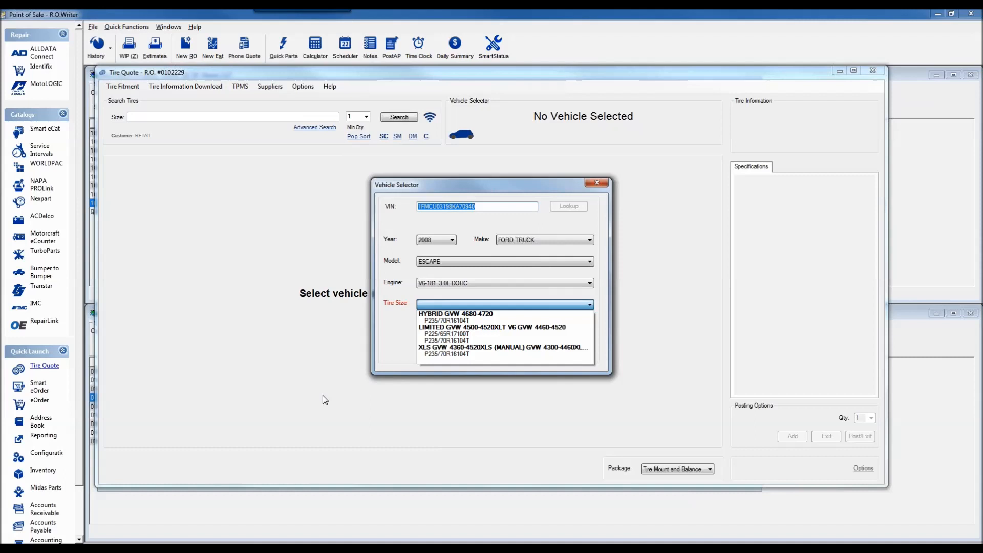
click(440, 321)
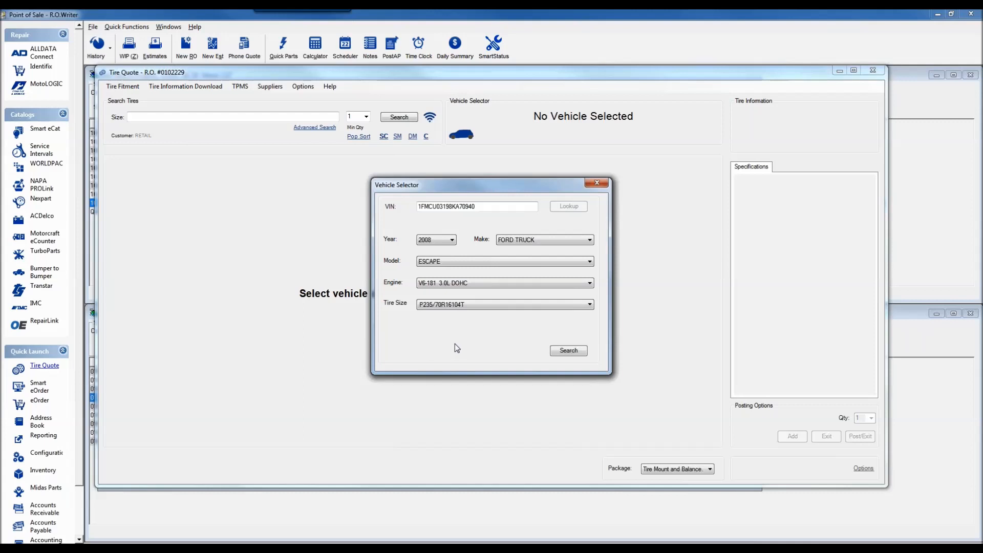
click(572, 353)
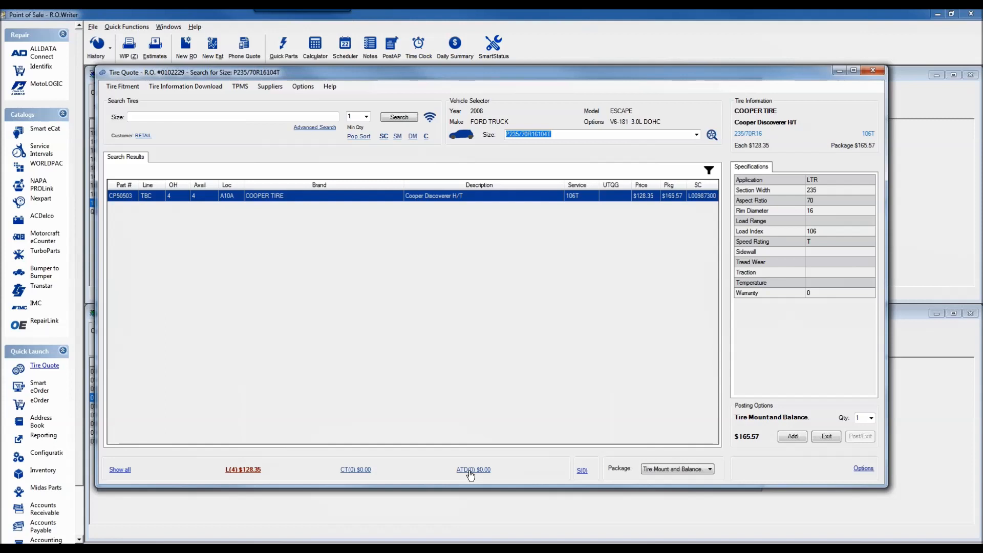
Step: Review the tires offered by the CT and ATD suppliers, and return to the local stock results
click(349, 471)
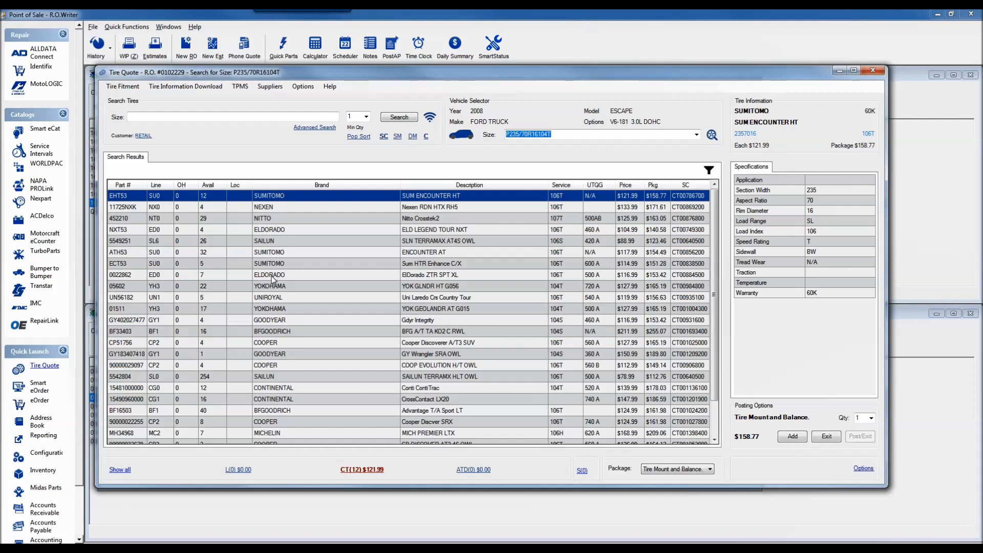
click(476, 471)
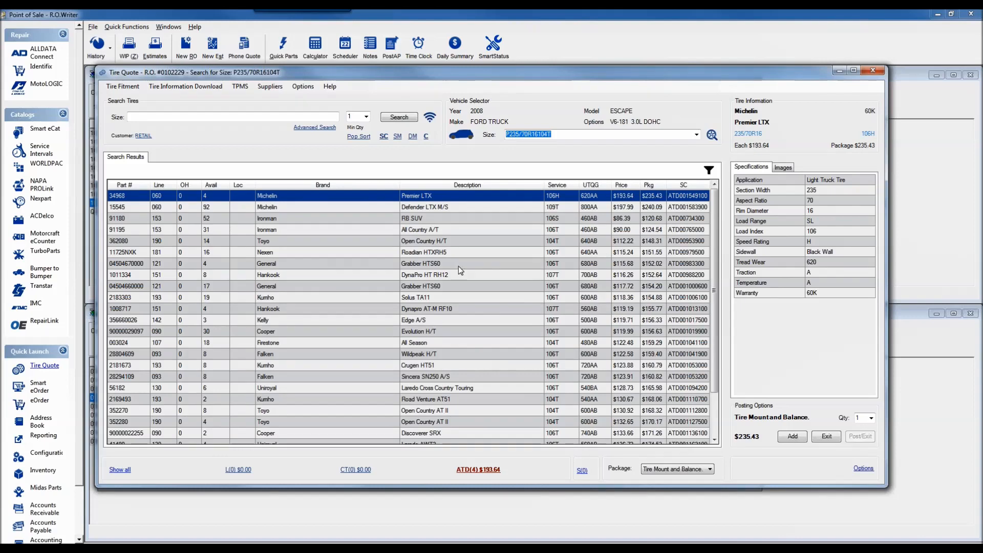
click(239, 469)
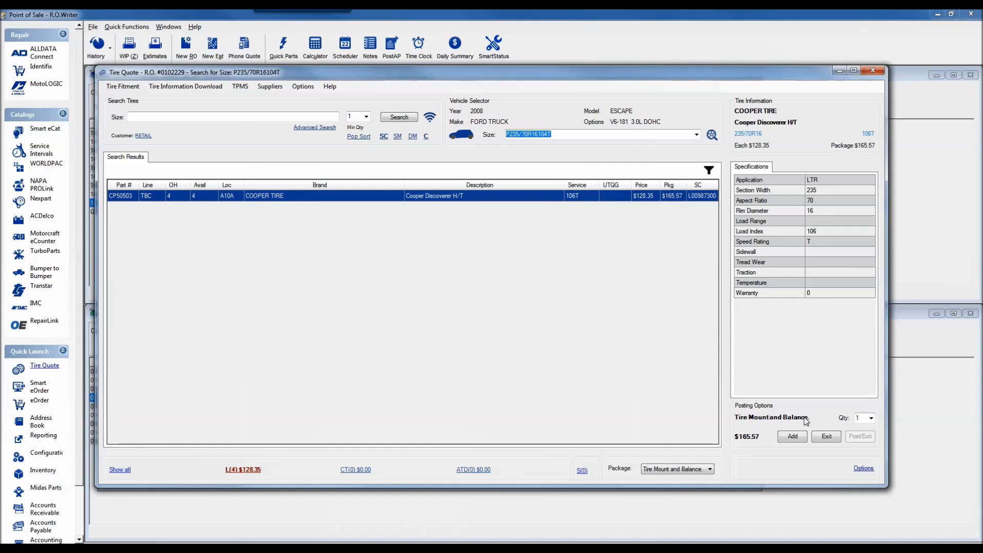
Step: Keep the Tire Mount and Balance package for the Cooper Discoverer H/T and set the posting quantity to 4
click(710, 470)
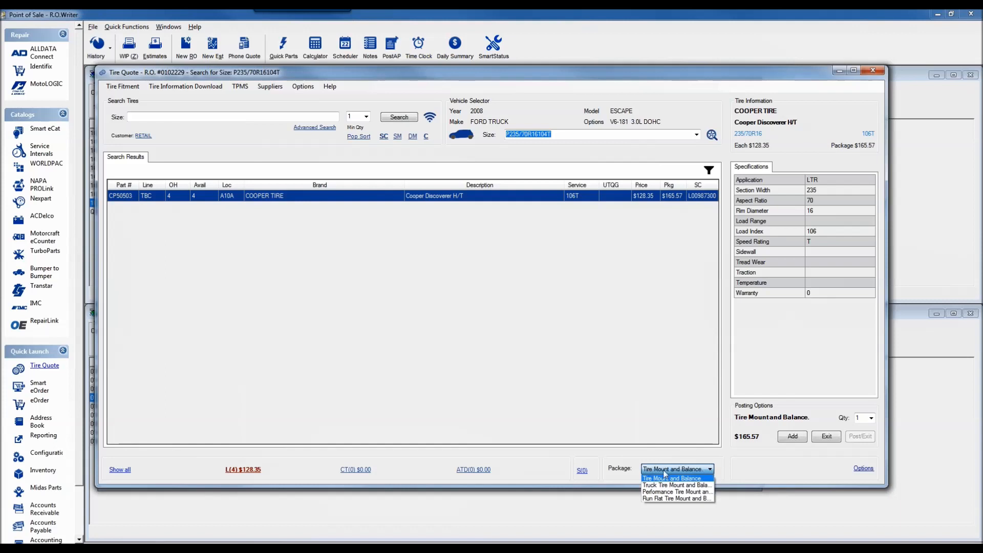
click(755, 466)
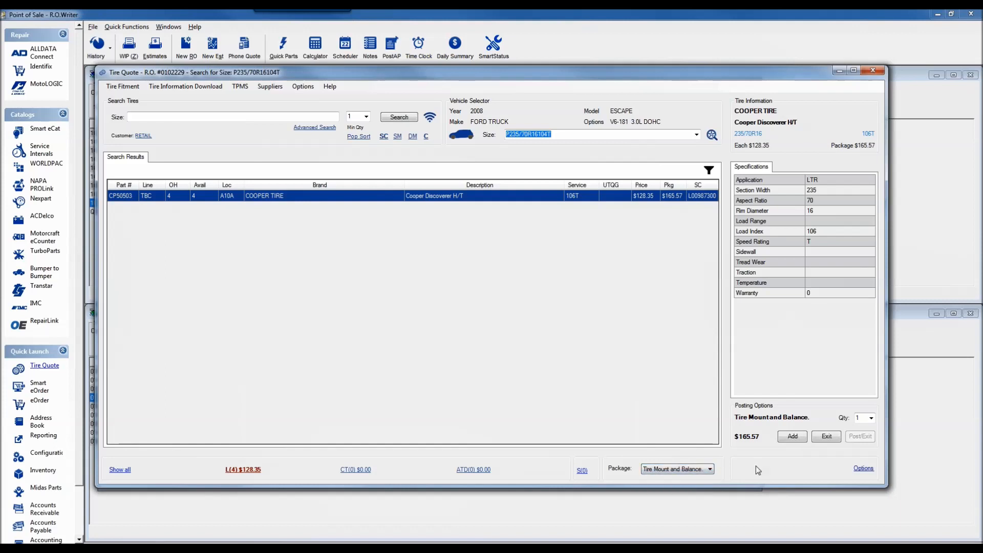
click(871, 418)
click(871, 418)
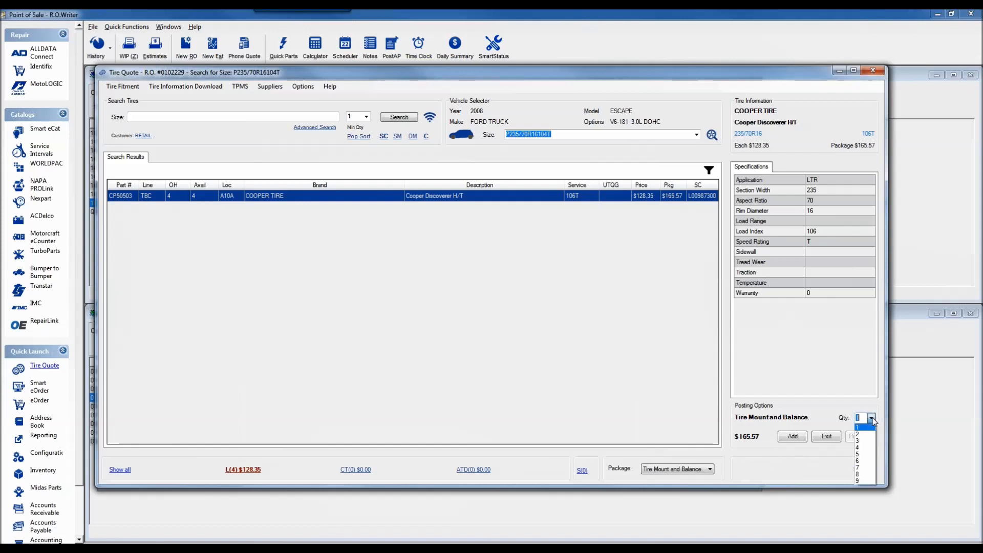
click(861, 446)
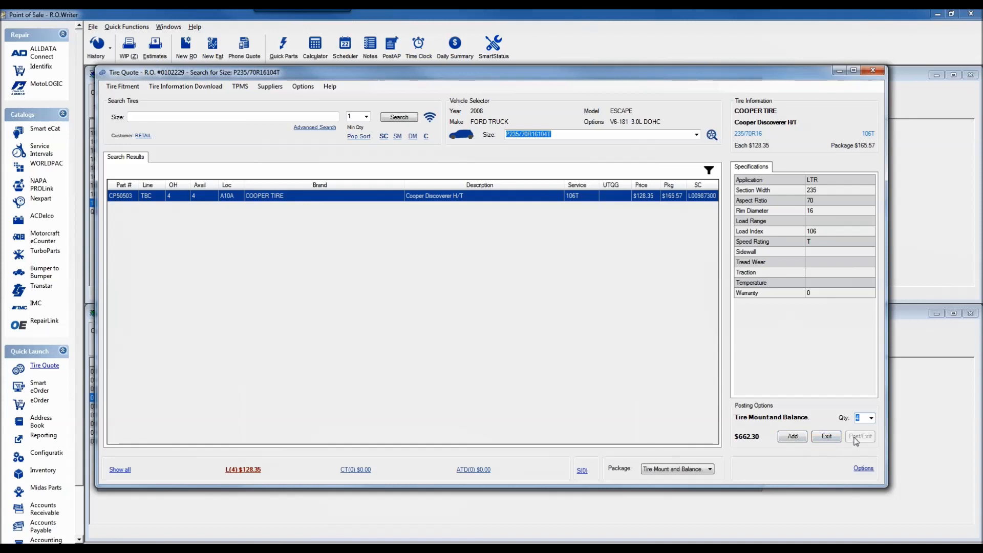
Step: Add the Cooper Discoverer H/T tires to the quote and post them to the repair order with an alignment
click(791, 439)
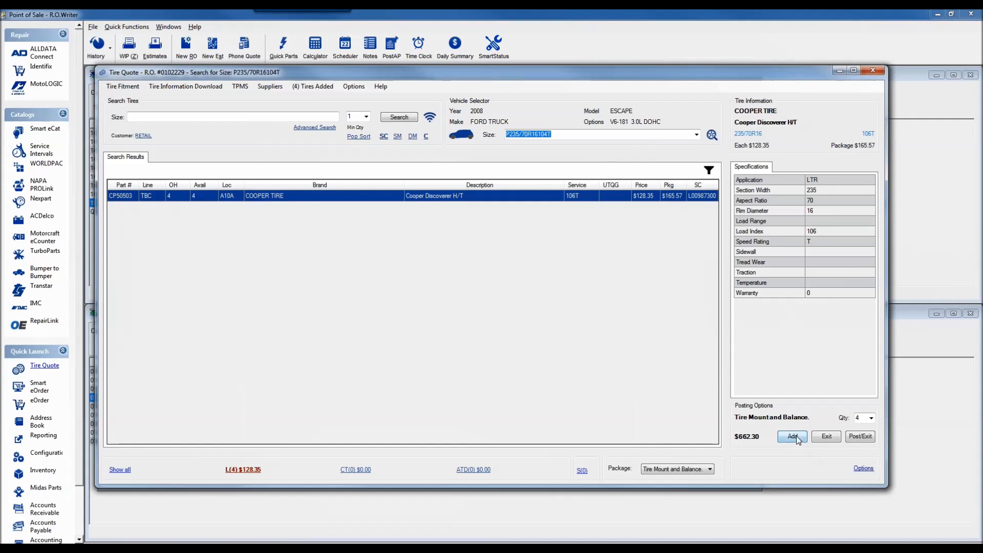
click(860, 436)
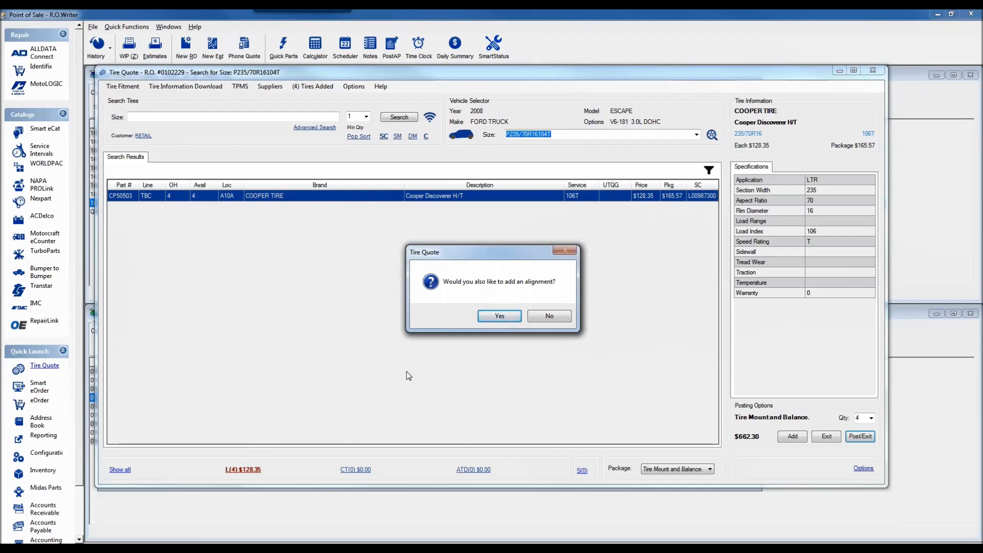
click(499, 318)
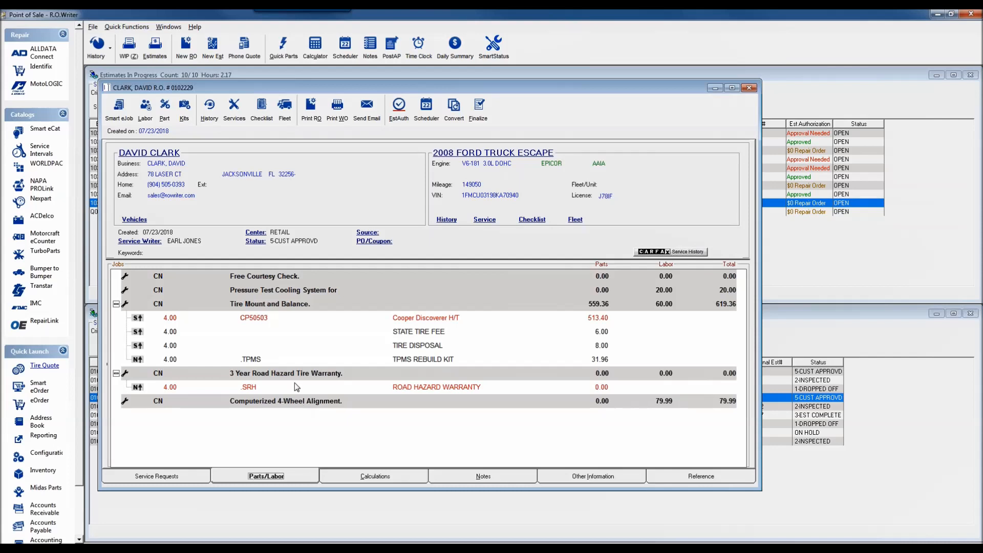
Step: Start another tire quote for the repair order and search for the hybrid trim's P235/70R16104T tires
click(46, 366)
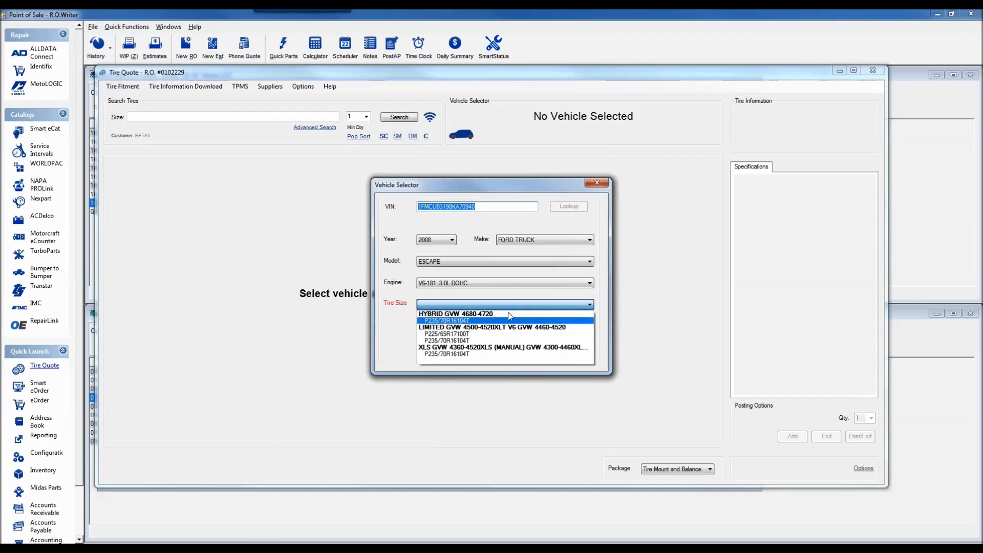
click(478, 321)
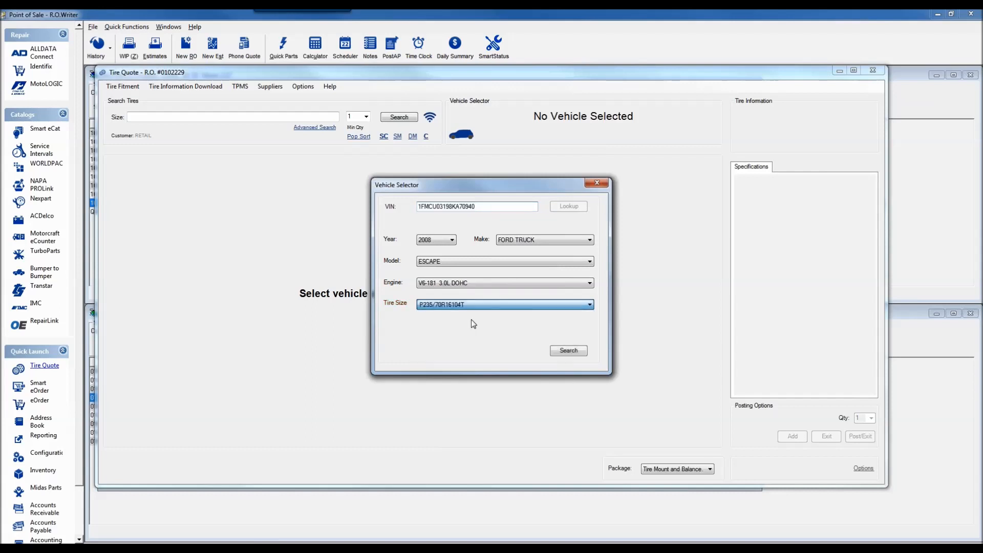
click(567, 352)
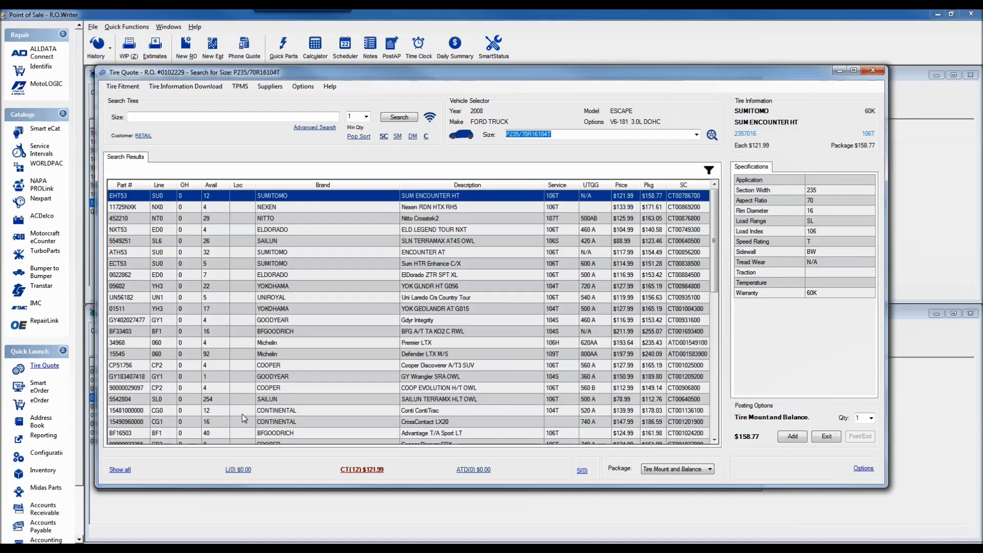
Step: Check the local stock and CT supplier results separately, and show the tires from all sources
click(236, 471)
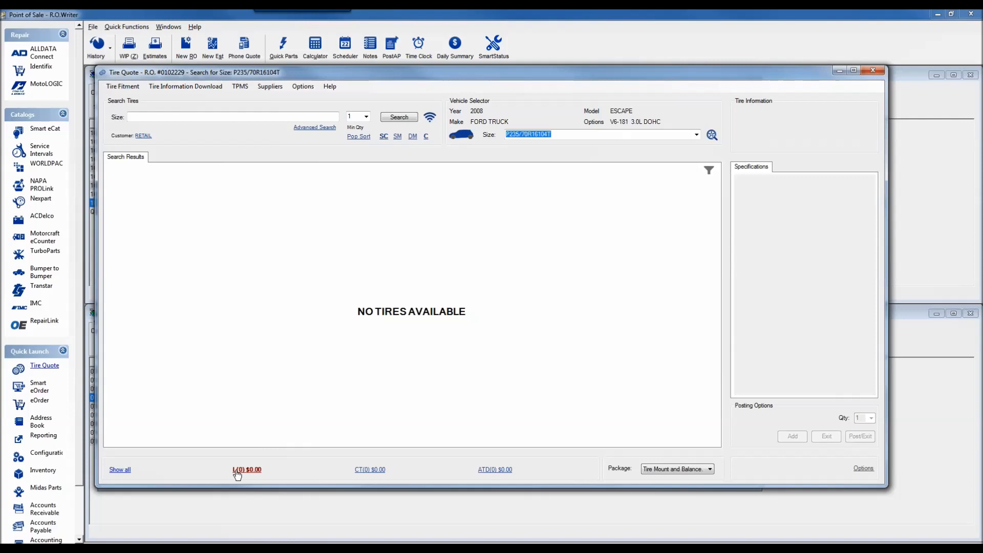
click(370, 470)
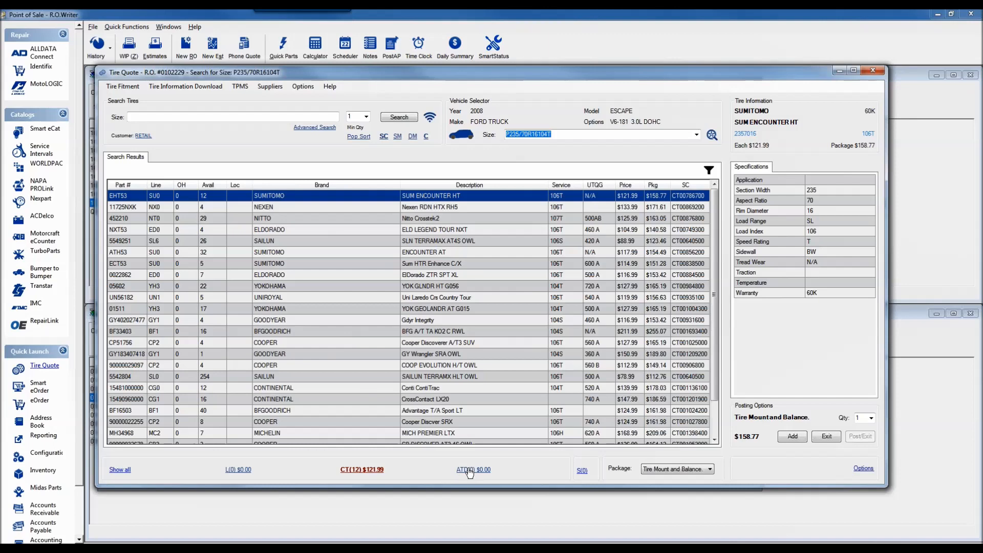
click(119, 473)
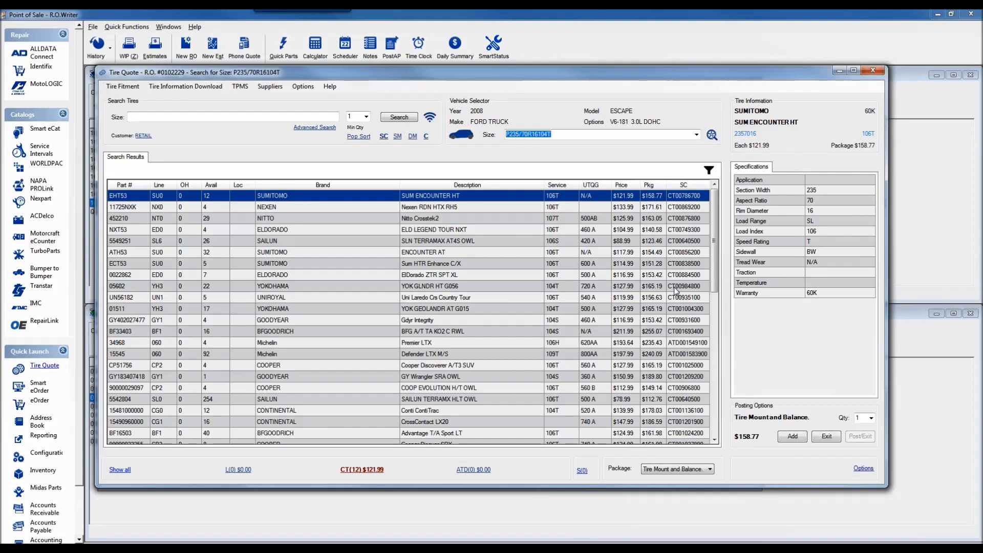
Step: Select the Michelin Premier LTX and view the uncoded SC, SM and DM values in turn
click(670, 346)
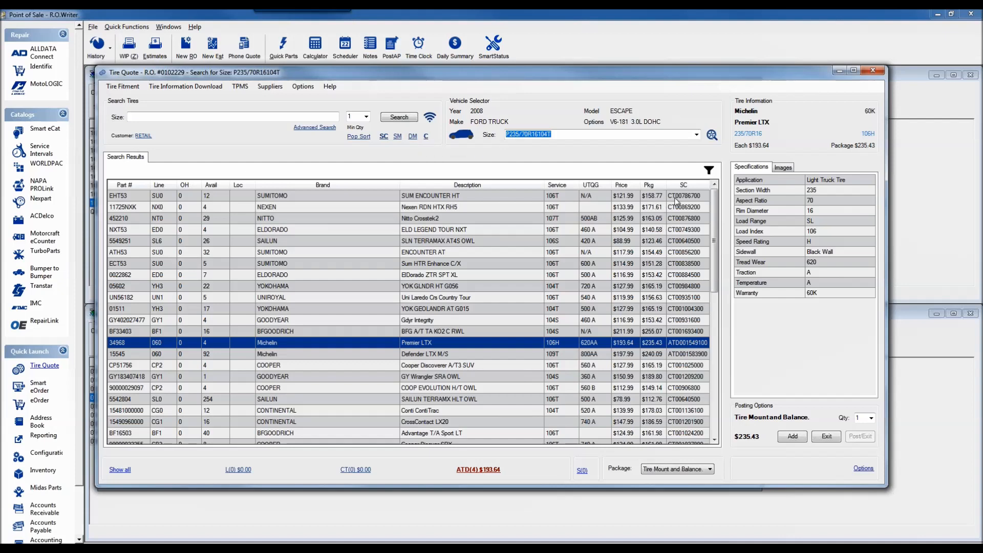
click(425, 137)
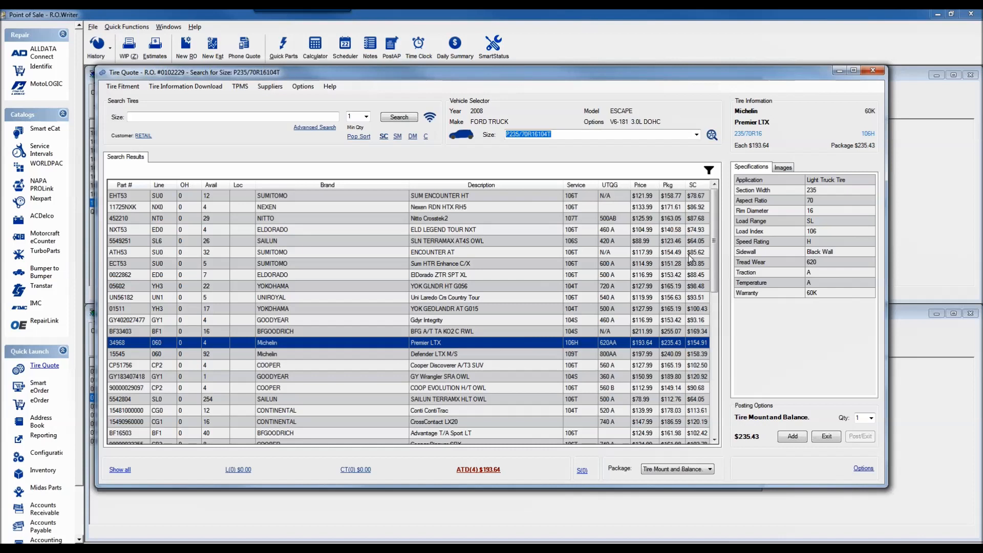
click(398, 136)
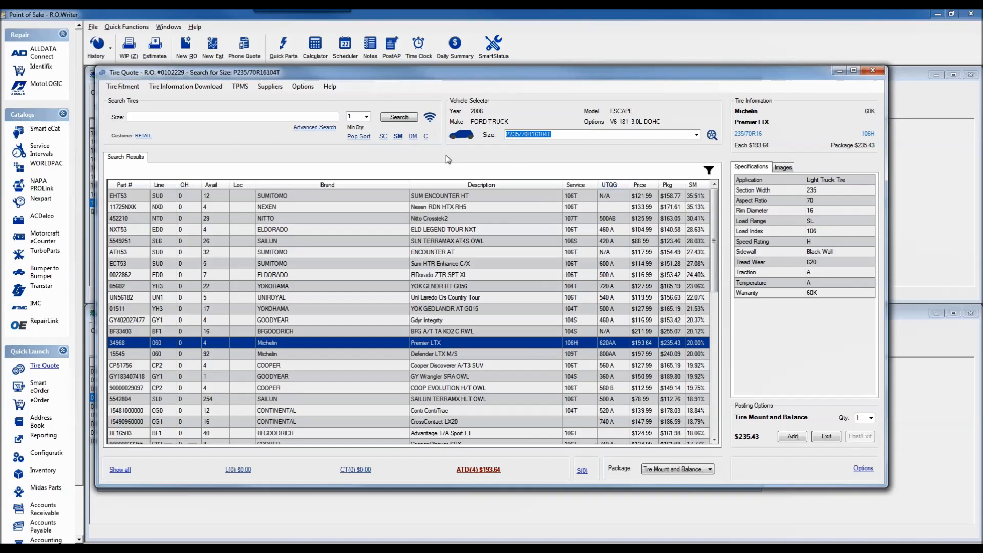
click(413, 137)
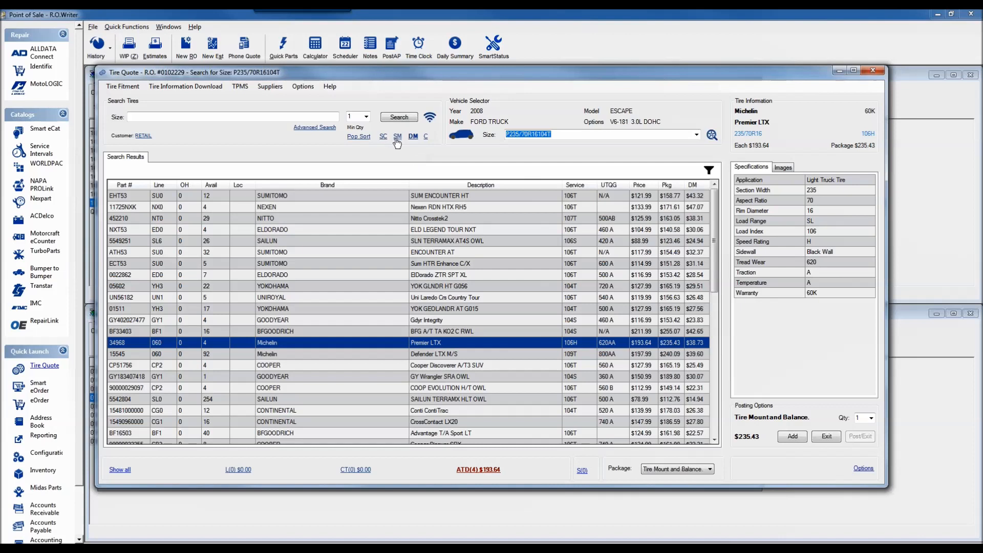
Step: Turn value coding back on and view the coded DM, SM and SC columns
click(425, 137)
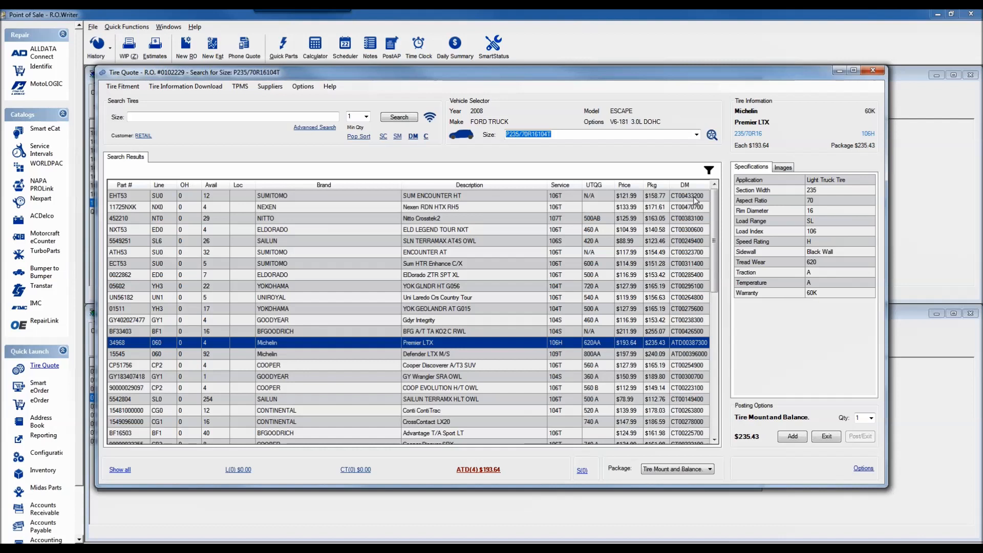
click(398, 138)
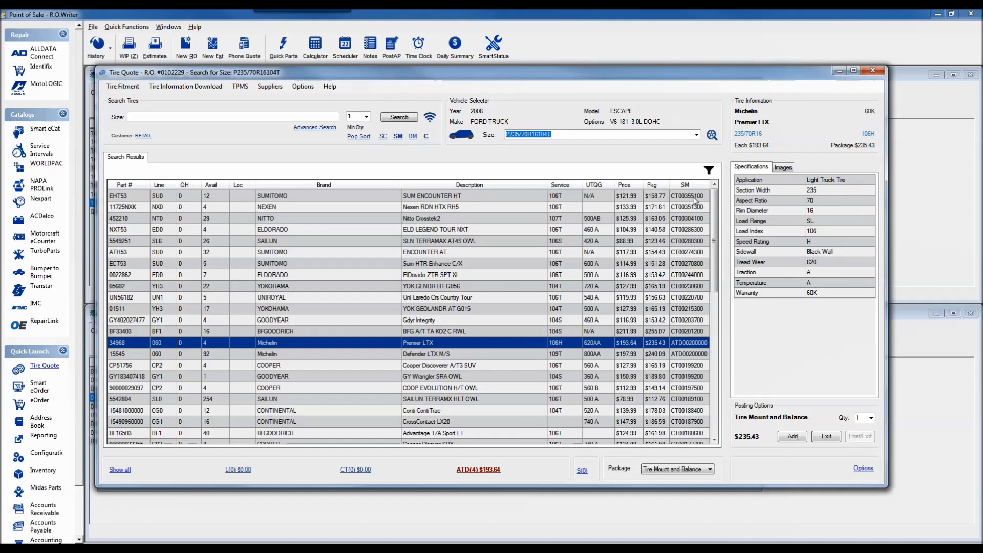
click(384, 137)
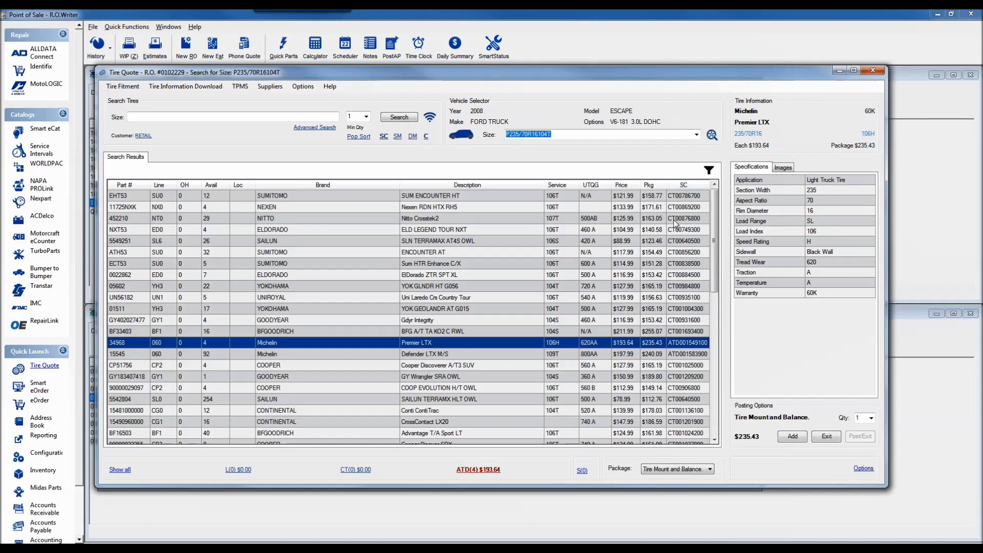
Step: Sort the tire results by lowest price, and restore the Pop Sort order
click(623, 185)
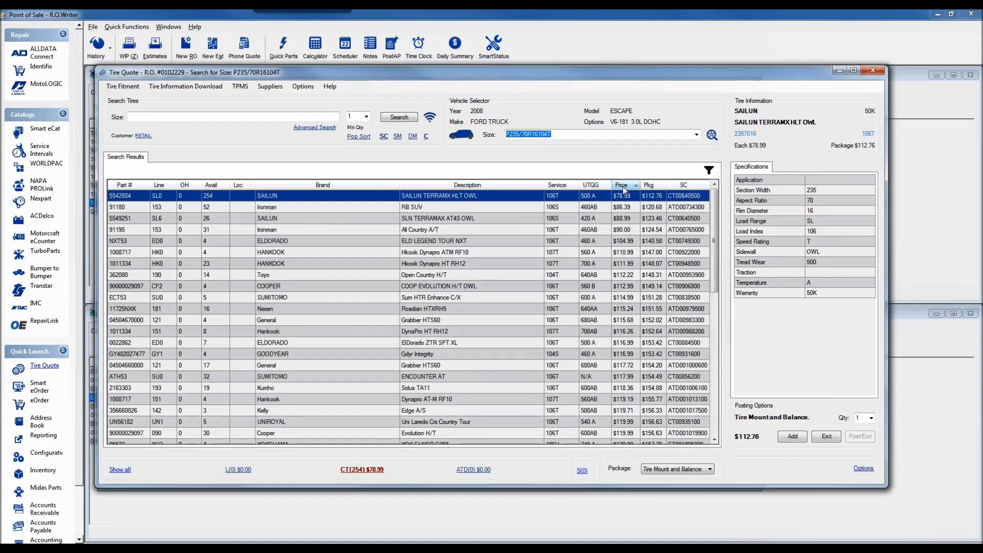
click(357, 137)
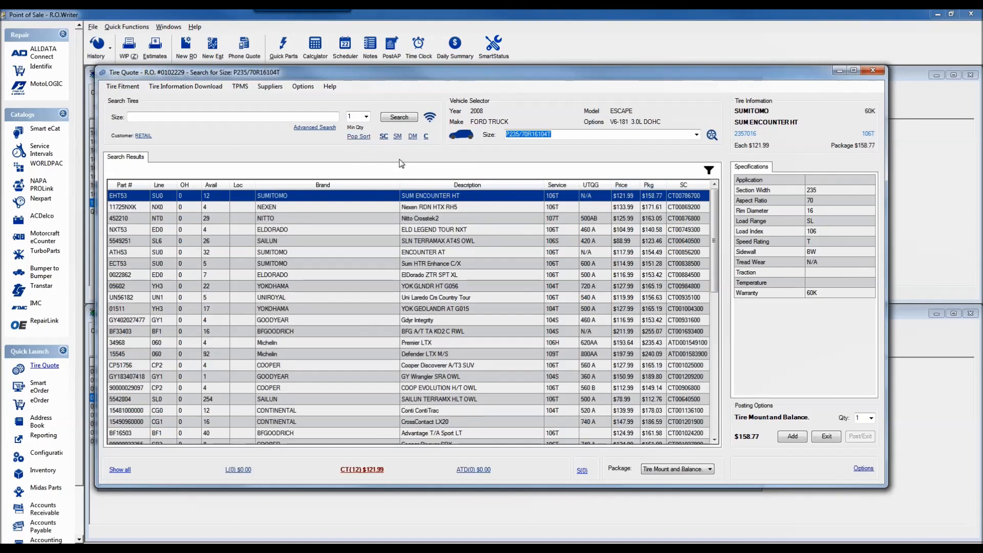
Step: Display the SM column in the tire results and set the minimum quantity to 4
click(398, 137)
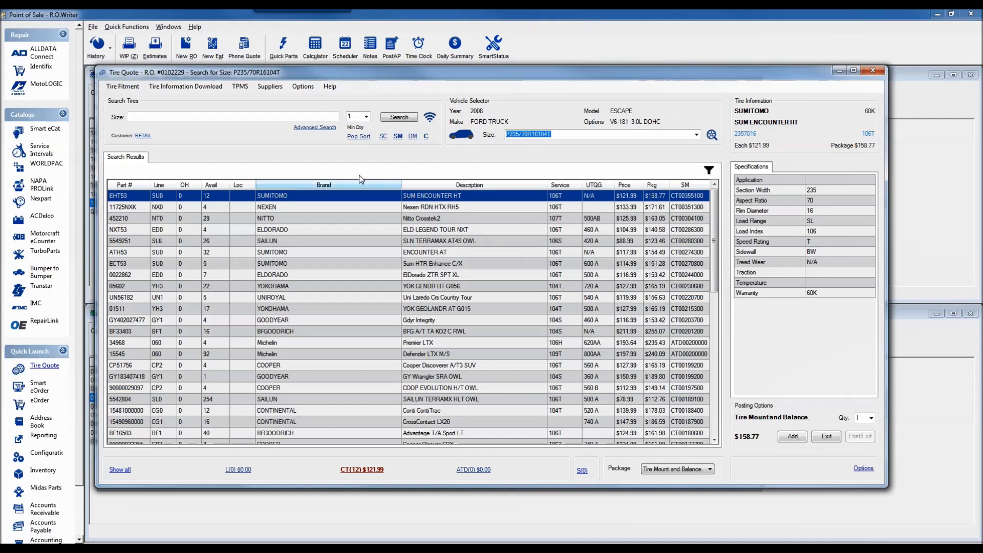
click(366, 119)
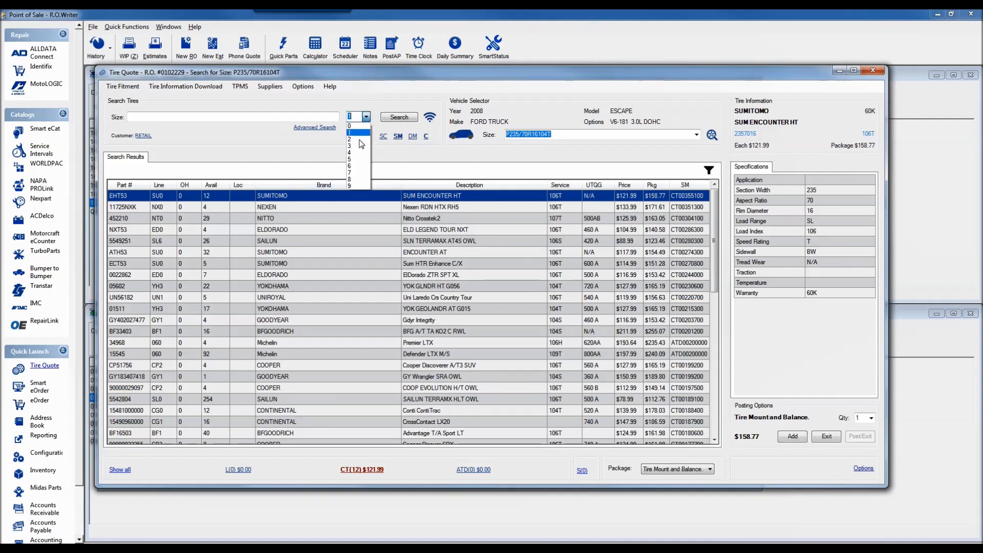
click(357, 155)
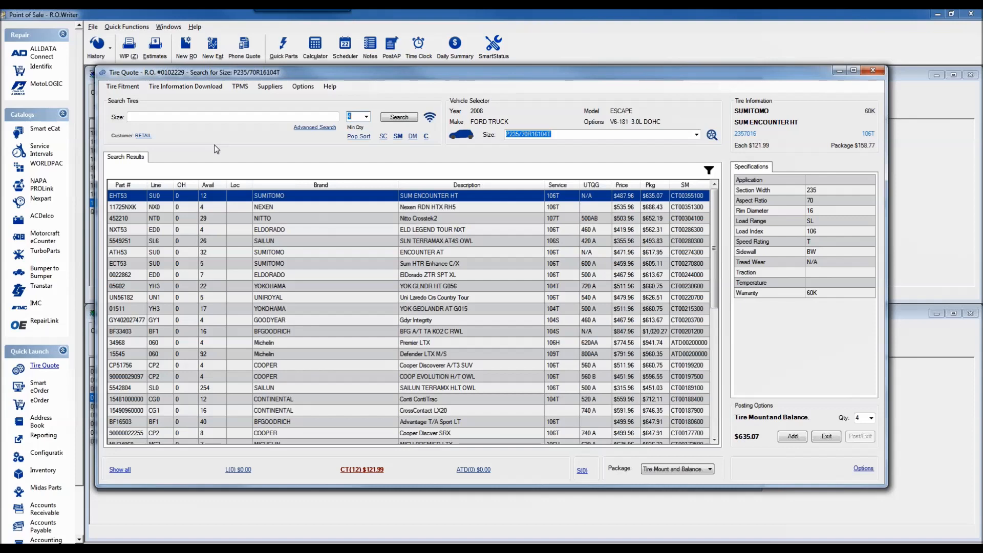
Step: Search for tire size 2256016 and show the results from all sources
click(140, 116)
click(140, 117)
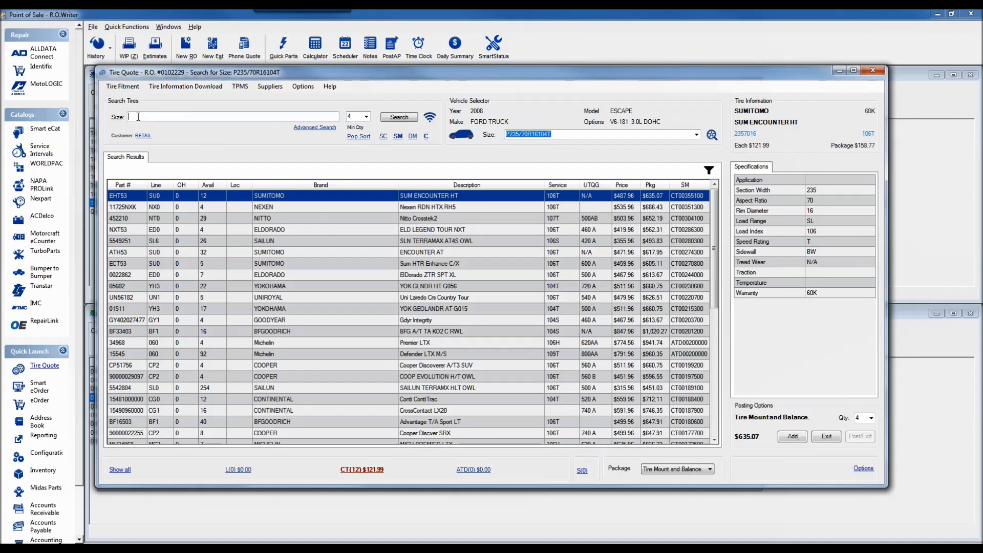
text(2256016)
key(Return)
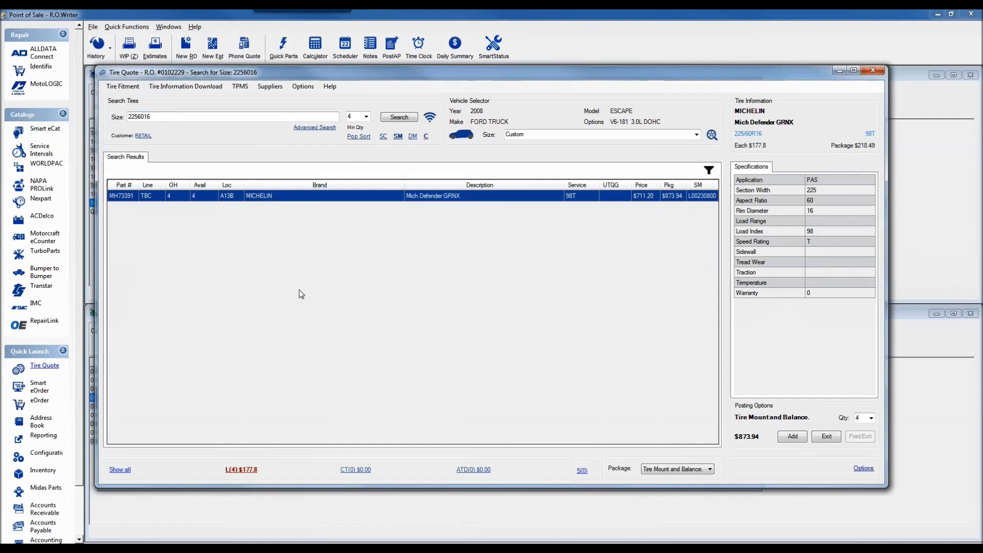
click(121, 470)
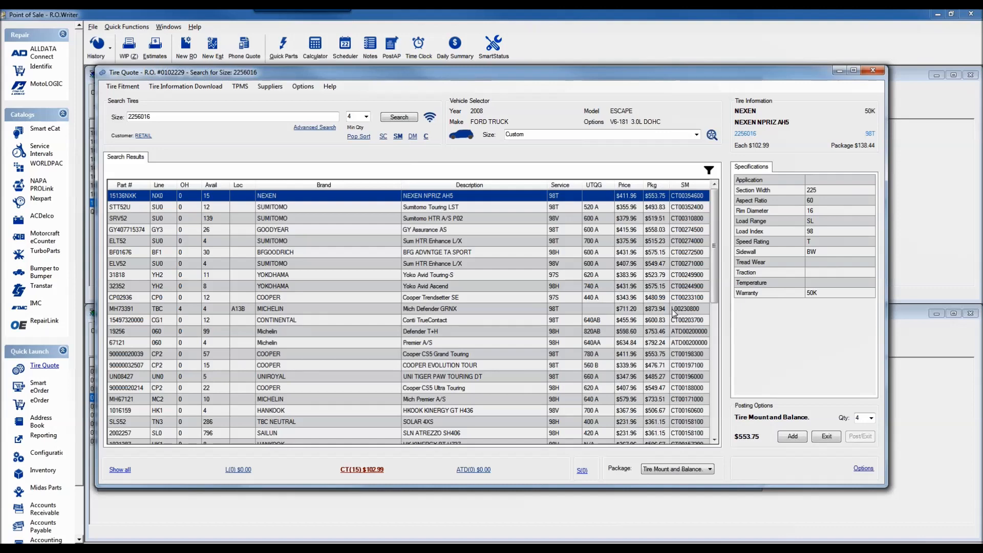
Step: Sort the tire results by price, and view the width and load index choices available in the advanced search
click(623, 186)
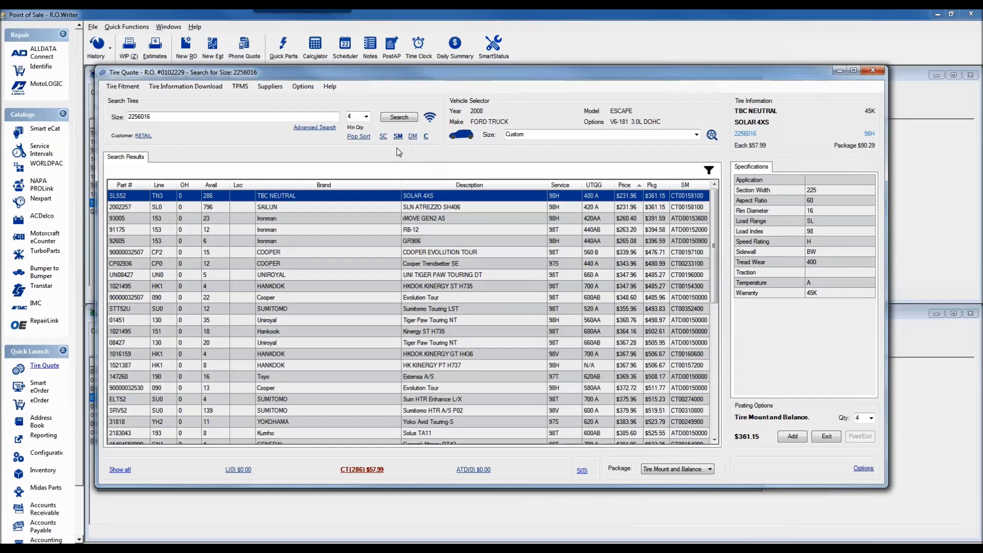
click(310, 132)
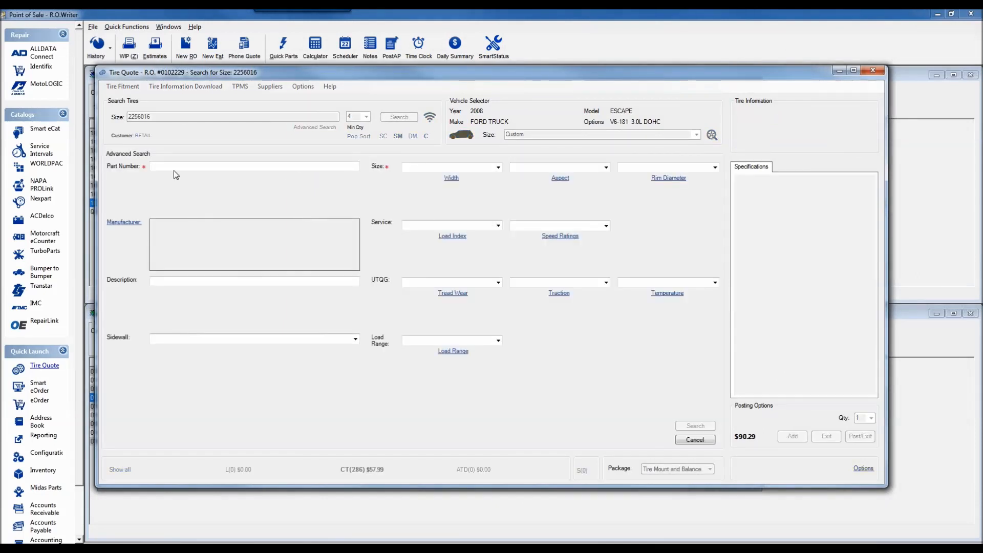
click(153, 166)
click(498, 168)
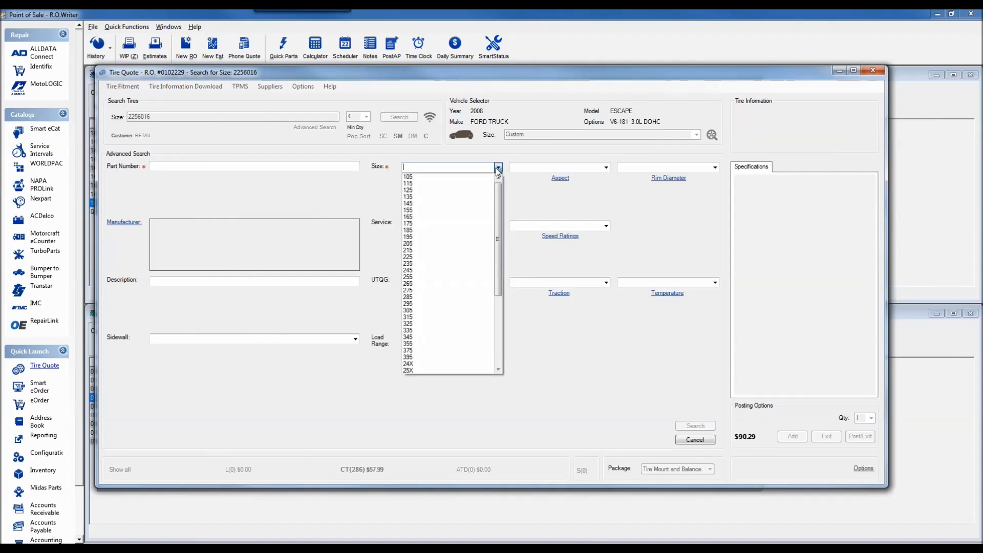
click(497, 168)
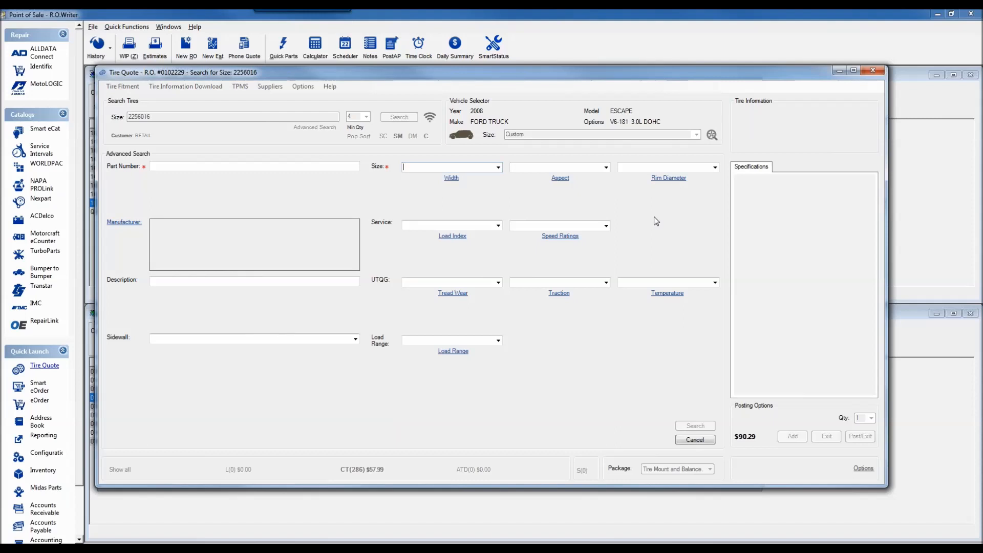
click(498, 226)
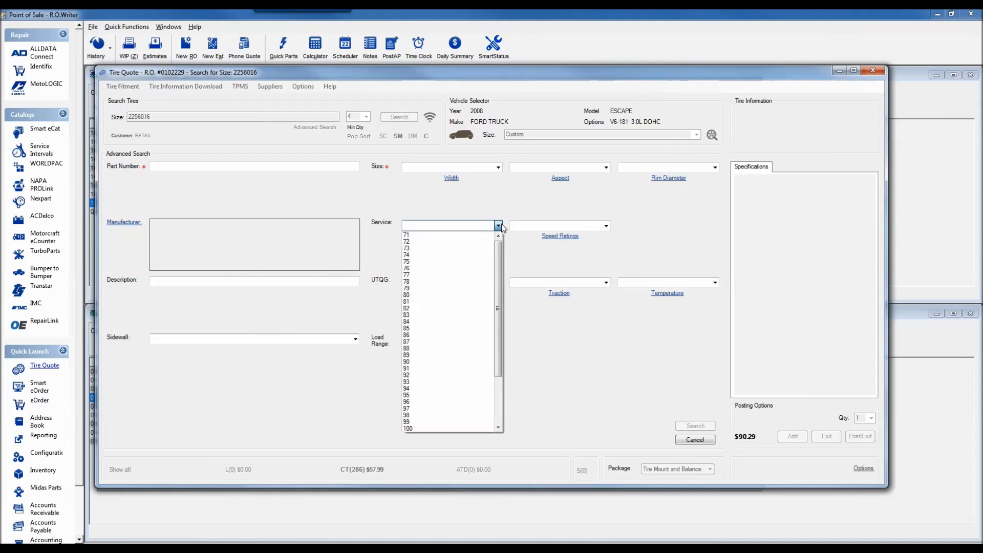
click(500, 207)
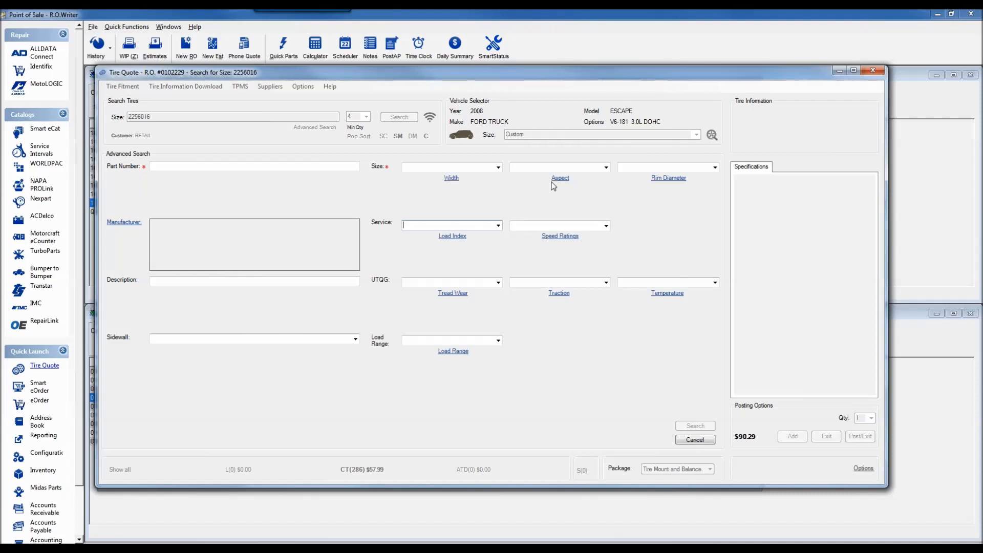
Step: View the Speed Rating and Load Index reference tables in the advanced search
click(559, 236)
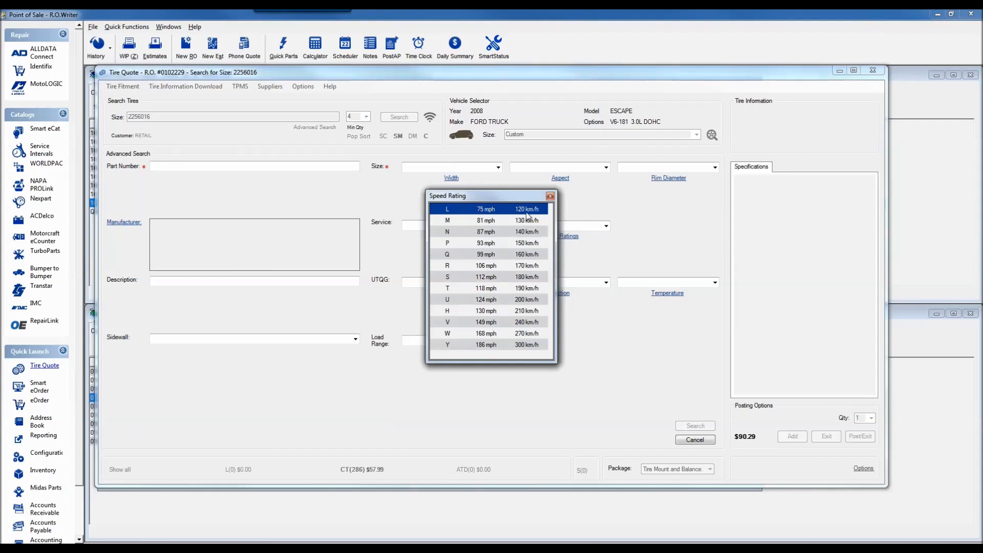
click(551, 196)
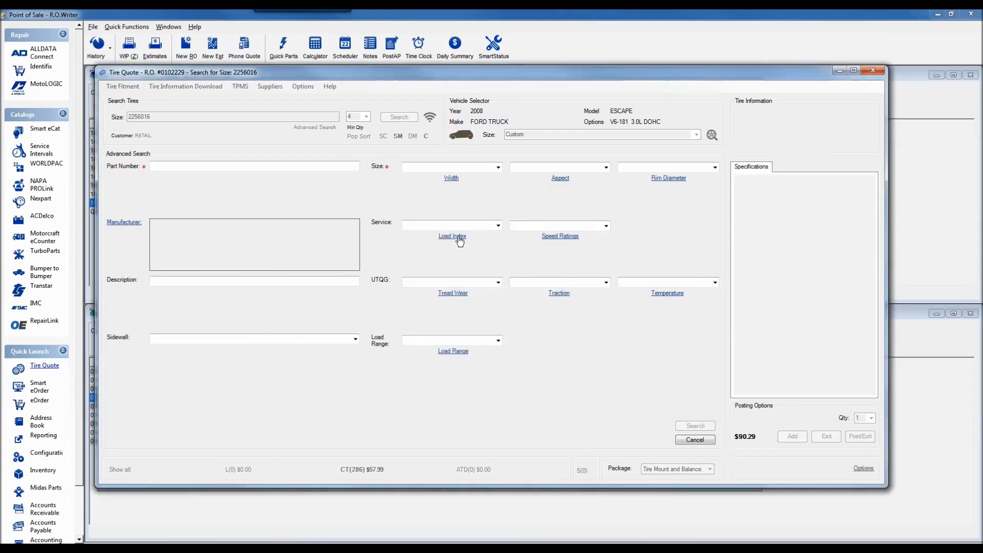
click(457, 238)
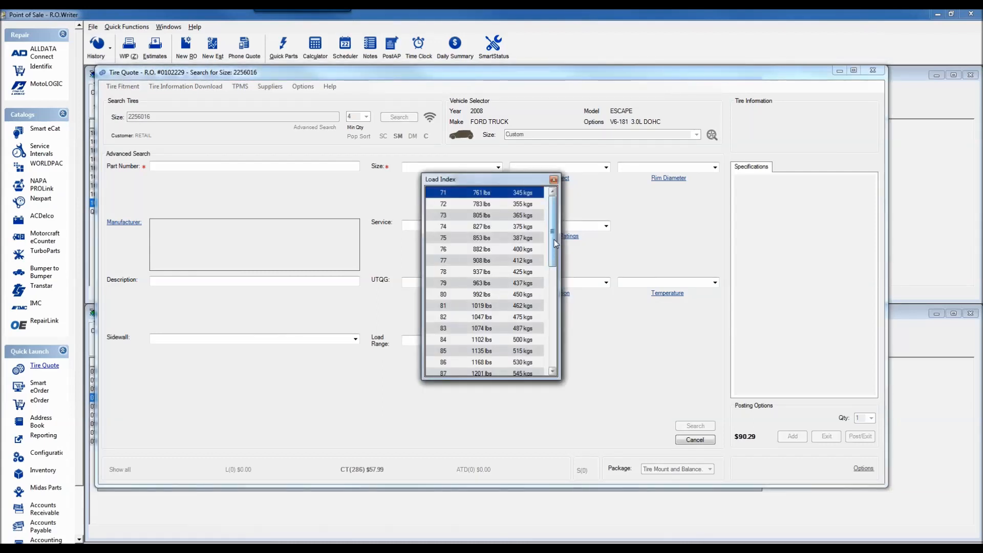
mouse_move(552, 247)
mouse_down()
mouse_move(550, 349)
mouse_move(552, 237)
mouse_up()
click(553, 180)
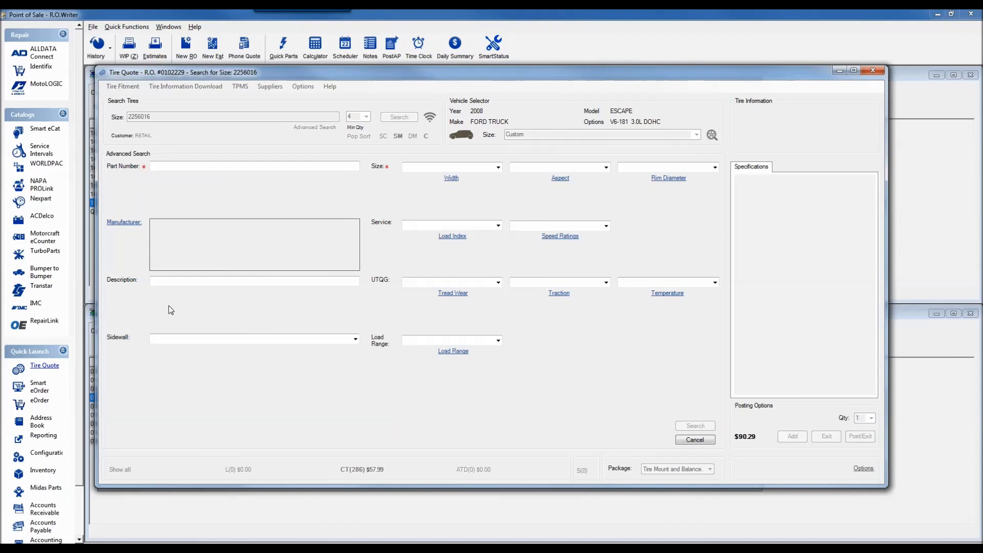
Step: Leave the advanced search without searching and show the tire results from supplier ATD
click(694, 439)
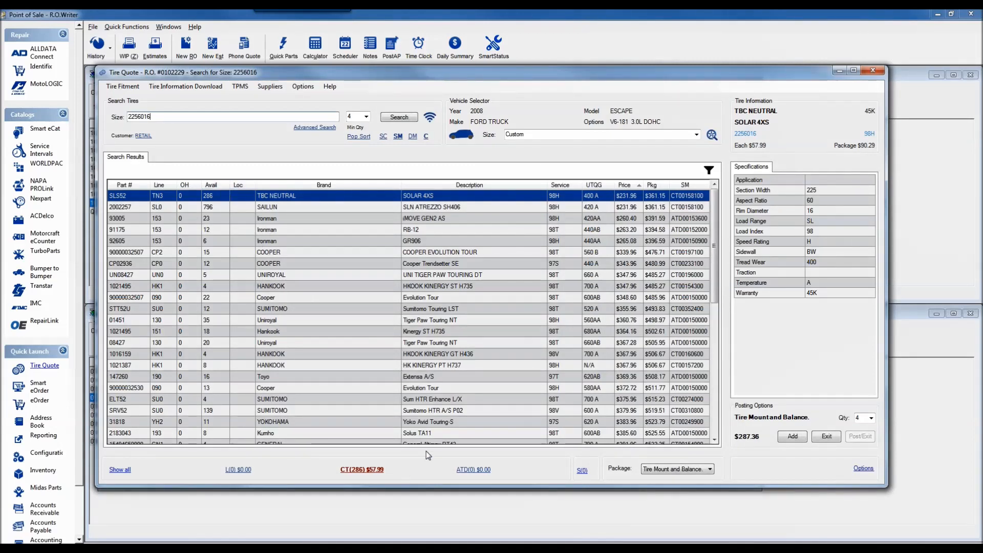
click(474, 469)
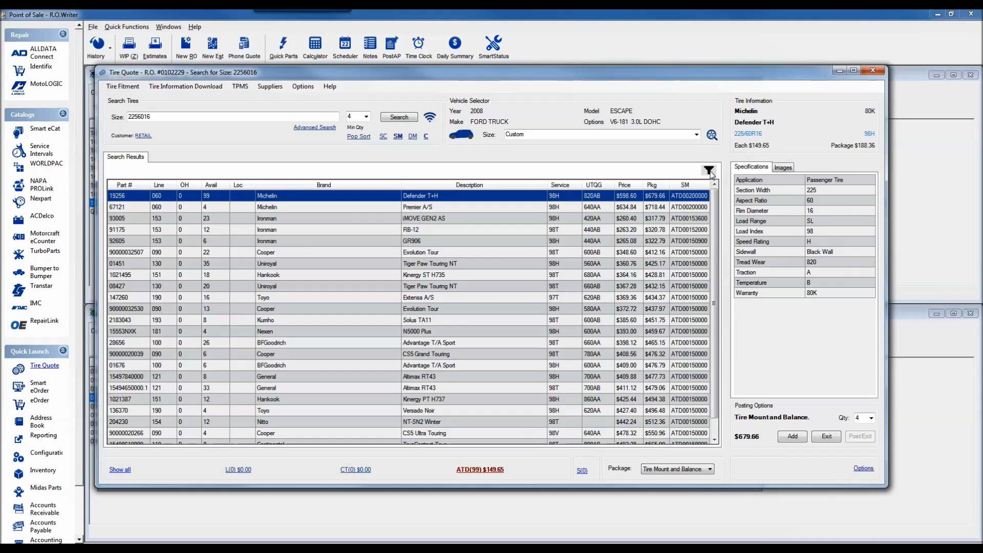
Step: Set filters on the tire results for load index 98 and load range SL
click(709, 171)
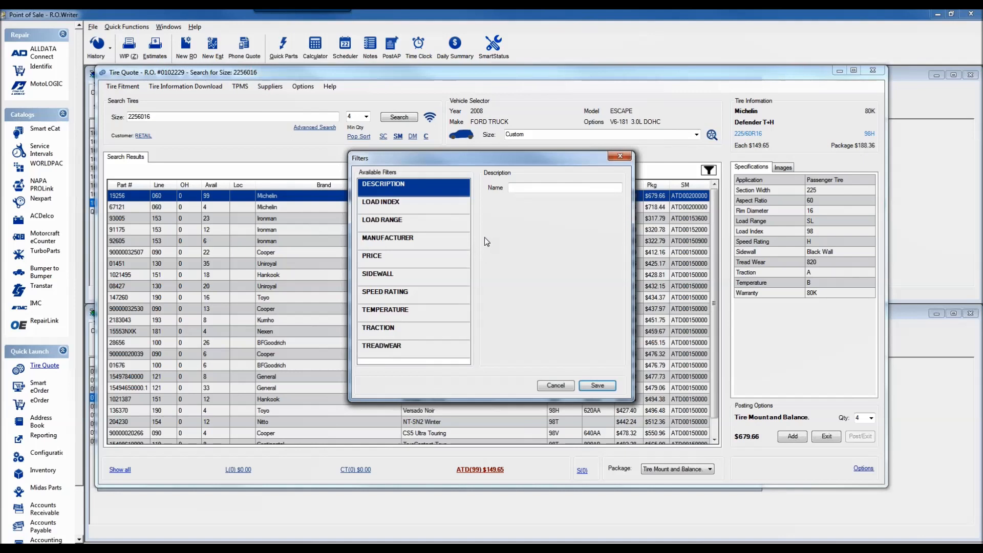
click(396, 205)
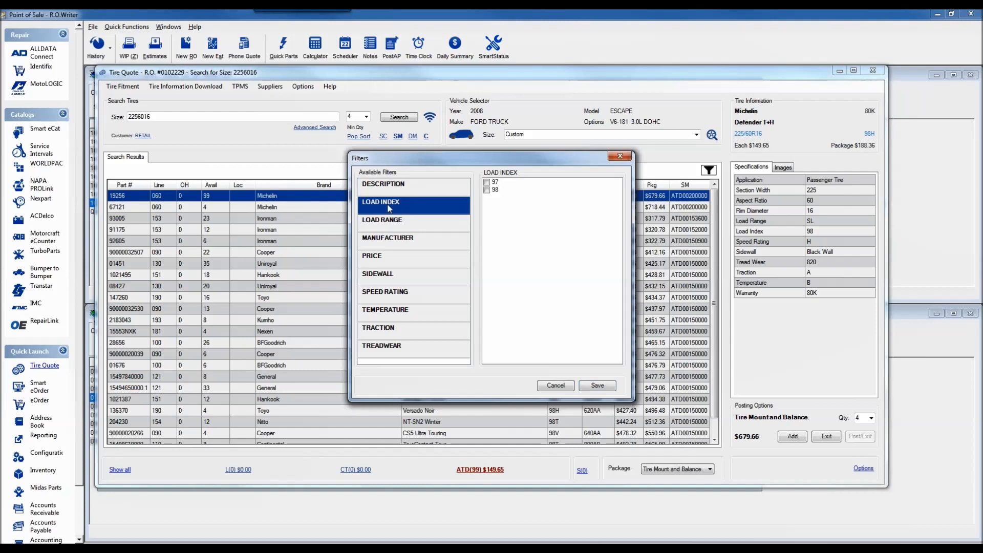
click(486, 191)
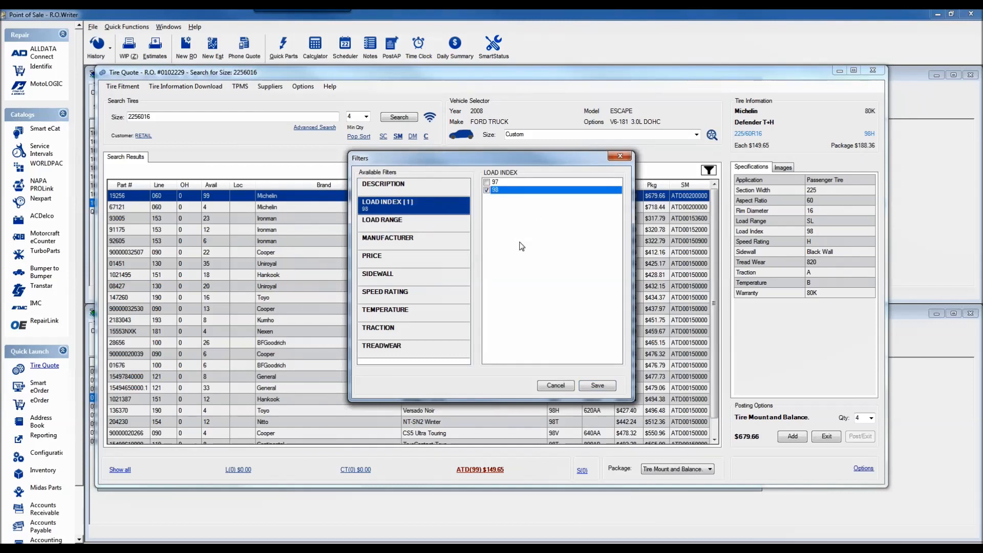
click(486, 190)
click(486, 181)
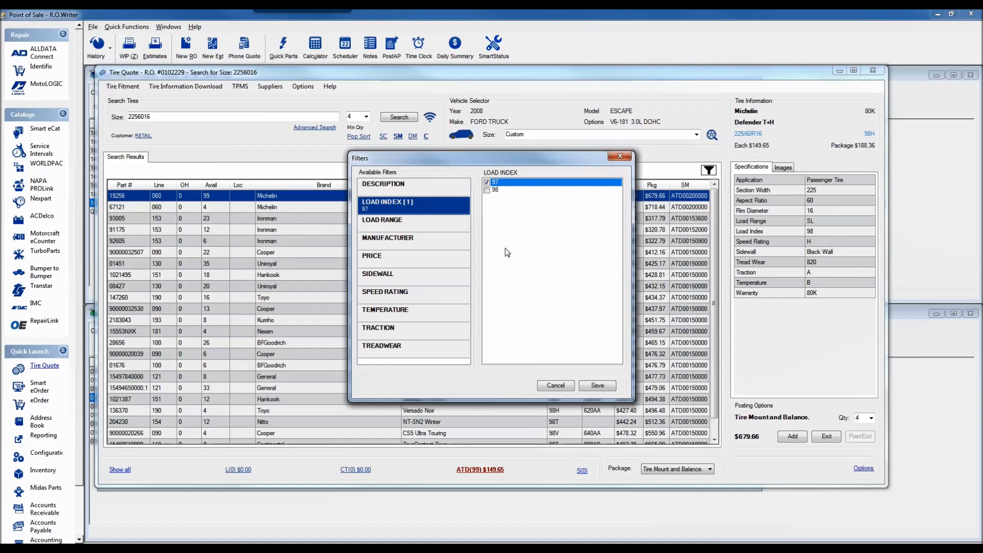
click(486, 181)
click(487, 190)
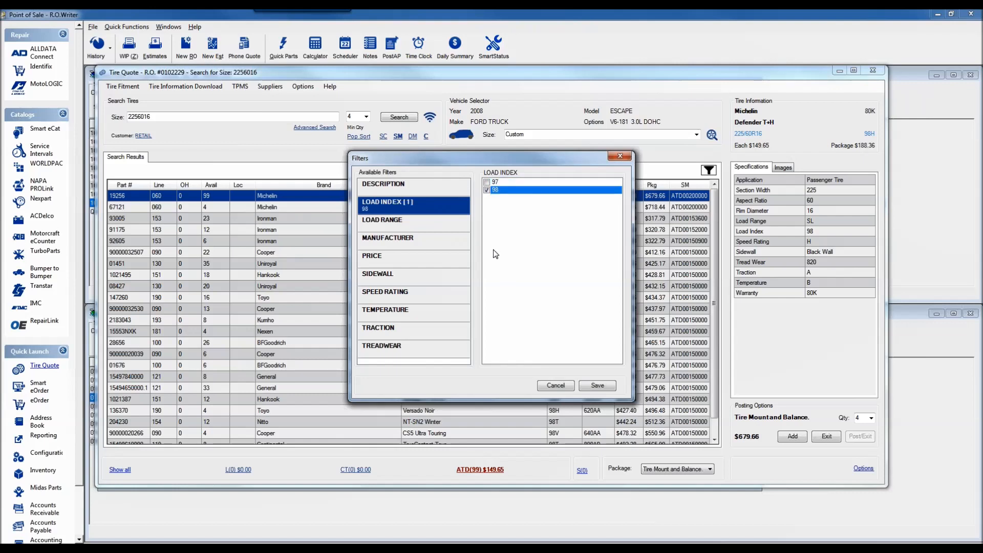
click(430, 224)
click(486, 190)
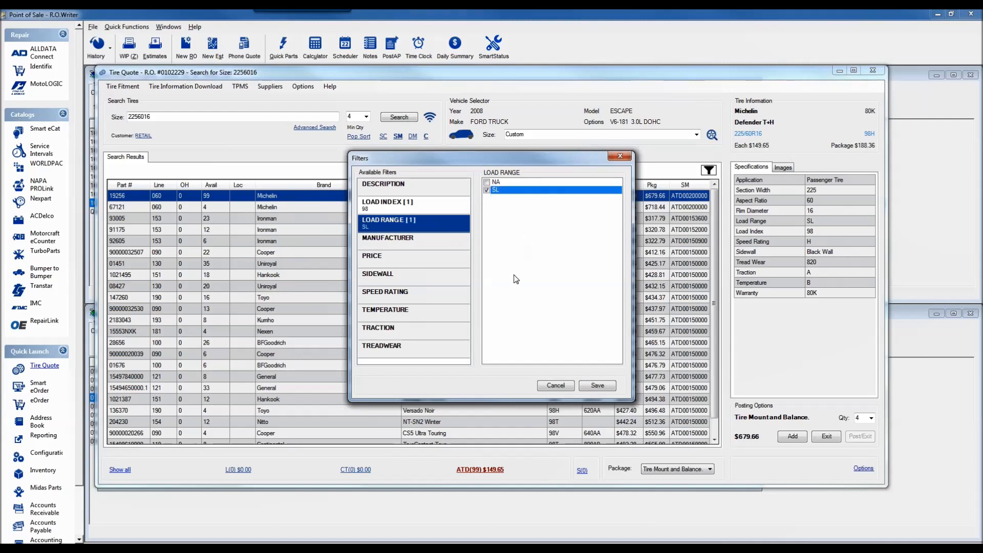
Step: Set the price filter to the interval from $0 to $205 and apply the filters to the tire results
click(422, 255)
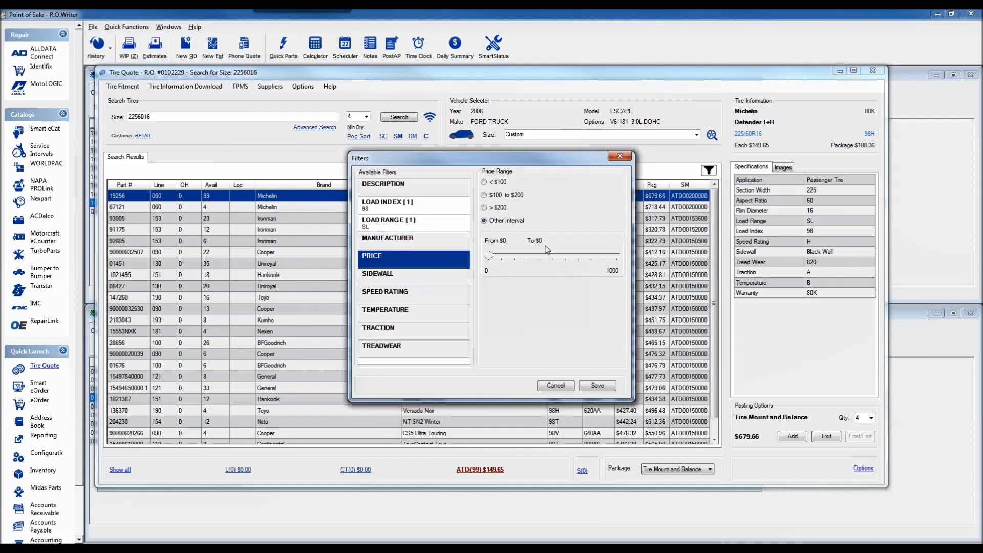
drag(491, 255, 517, 255)
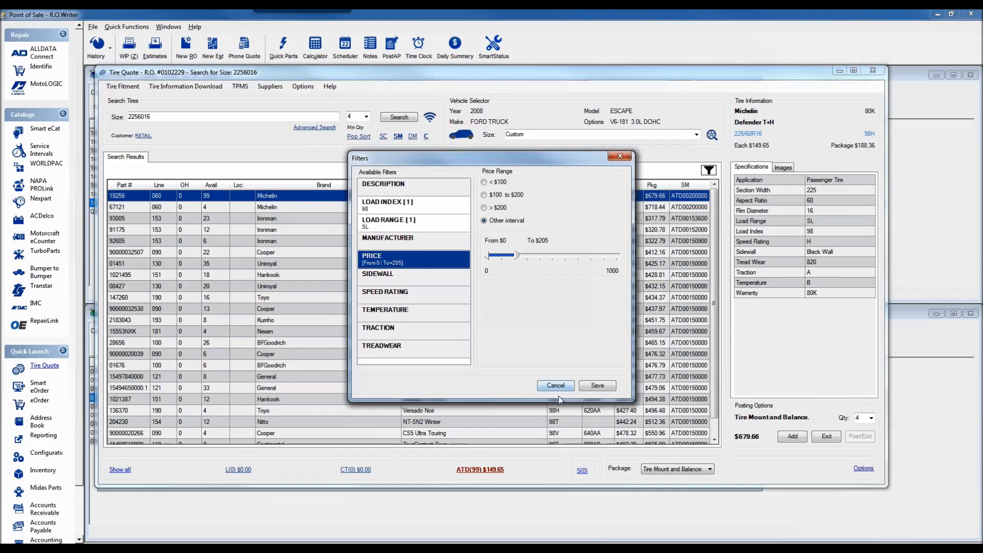
click(588, 389)
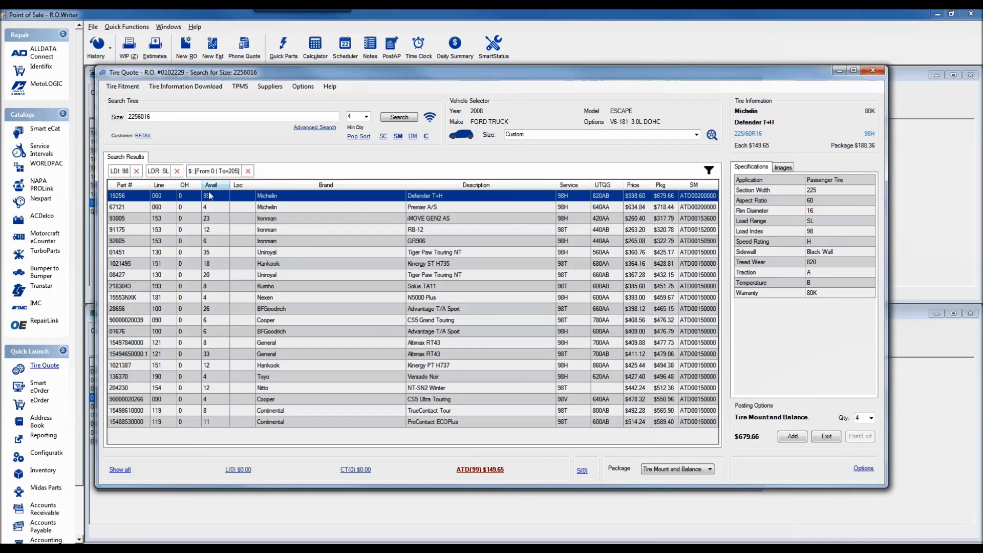
Step: Remove the load range, load index and price filters from the tire results
click(177, 171)
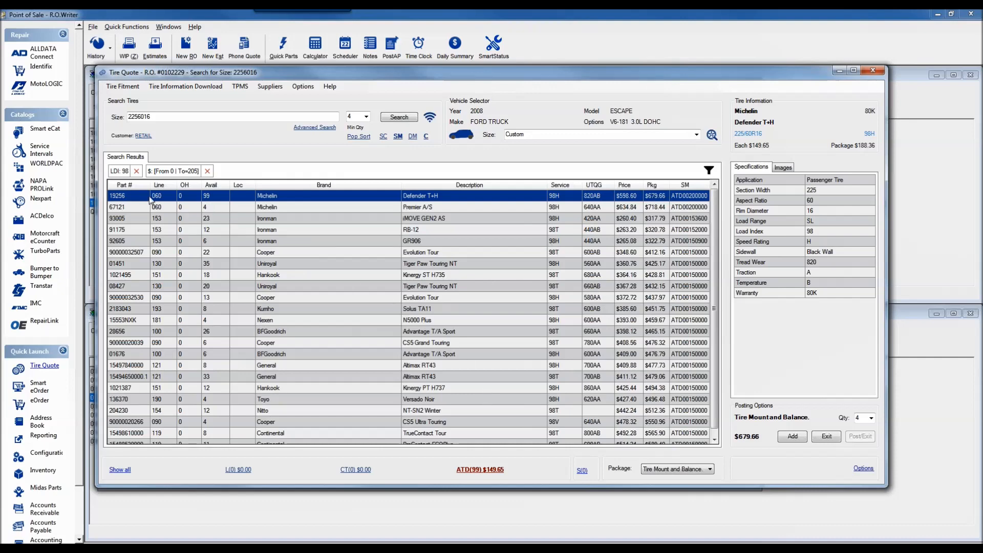
click(136, 171)
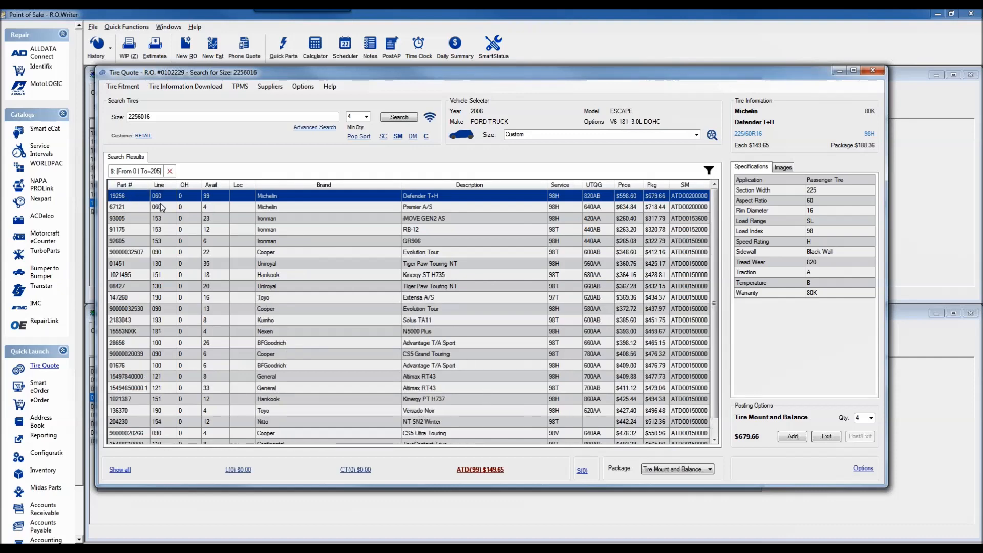
click(169, 171)
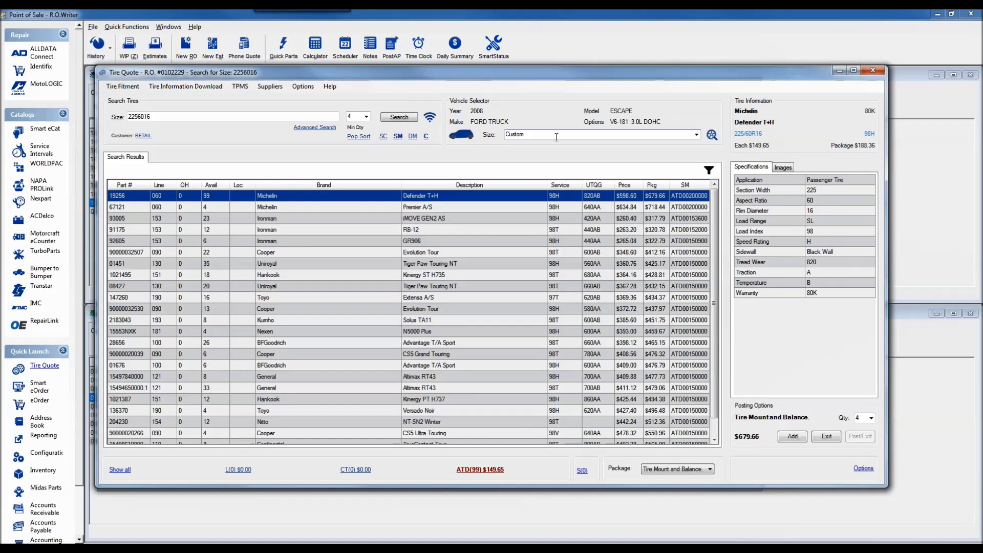
Step: View the vehicle's tire size choices, and the images of the Michelin Defender T+H, Michelin Premier A/S and Ironman iMOVE GEN2 AS
click(696, 135)
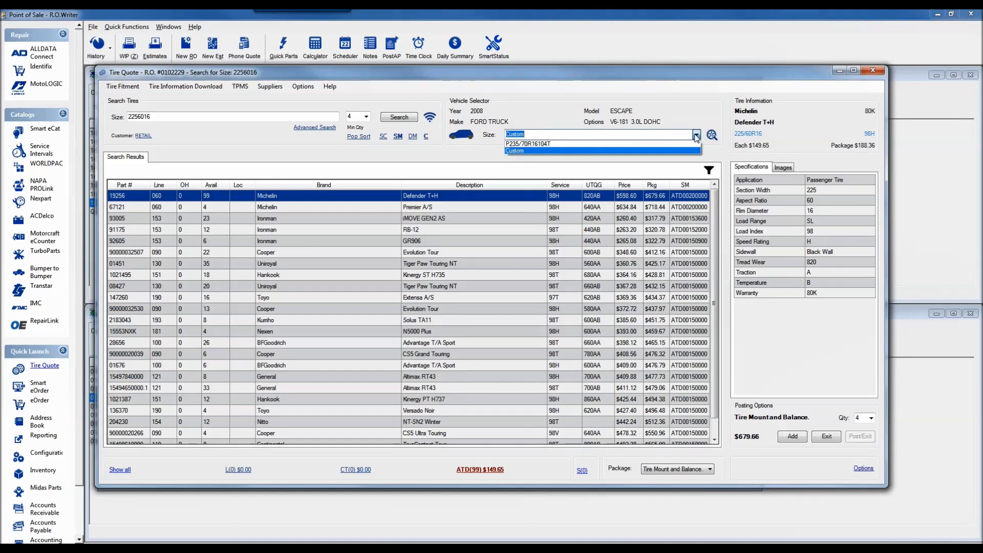
click(699, 115)
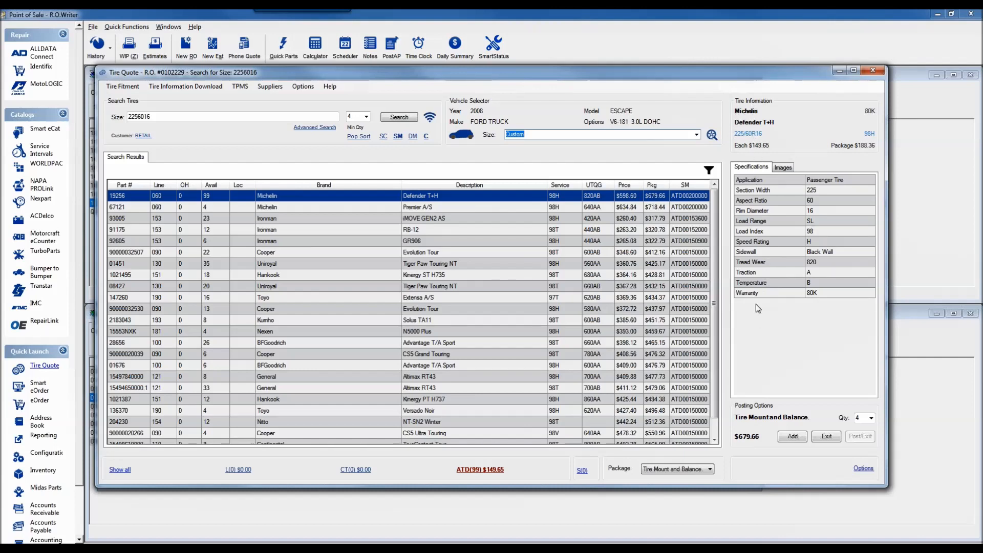
click(783, 168)
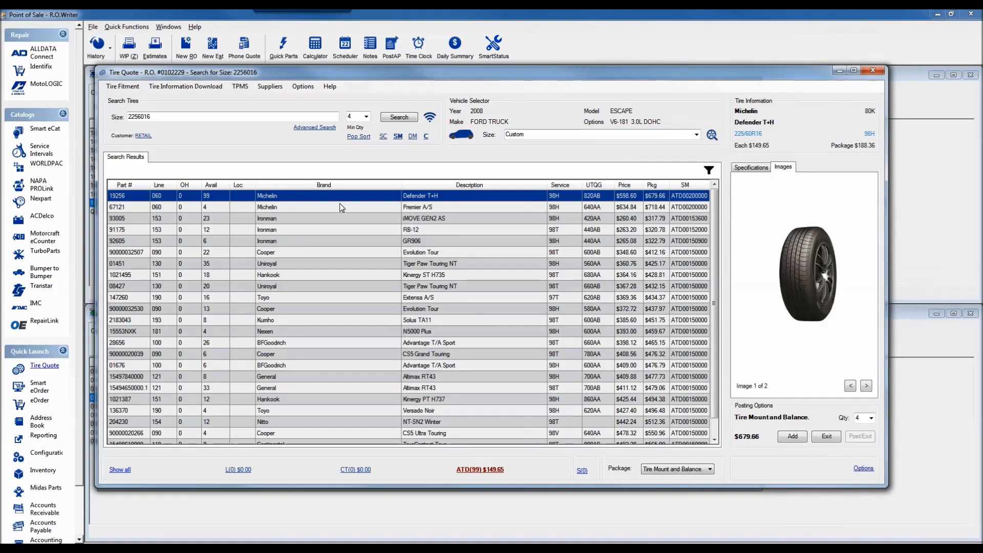
click(354, 209)
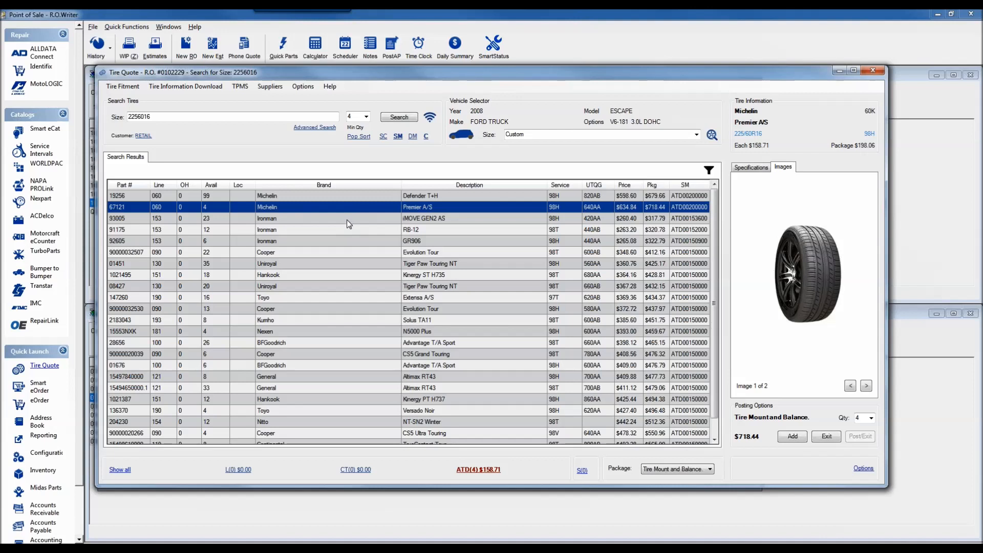
click(346, 219)
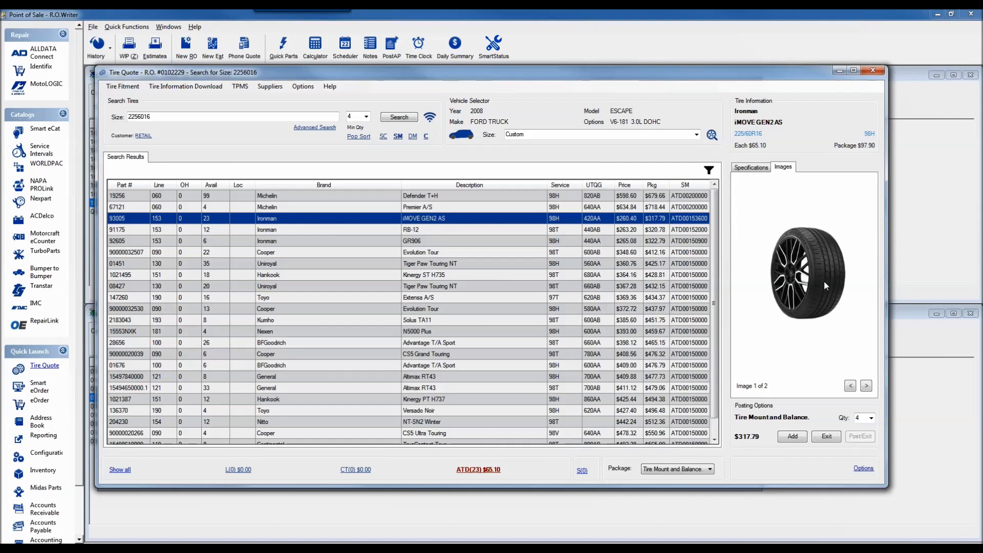
click(742, 169)
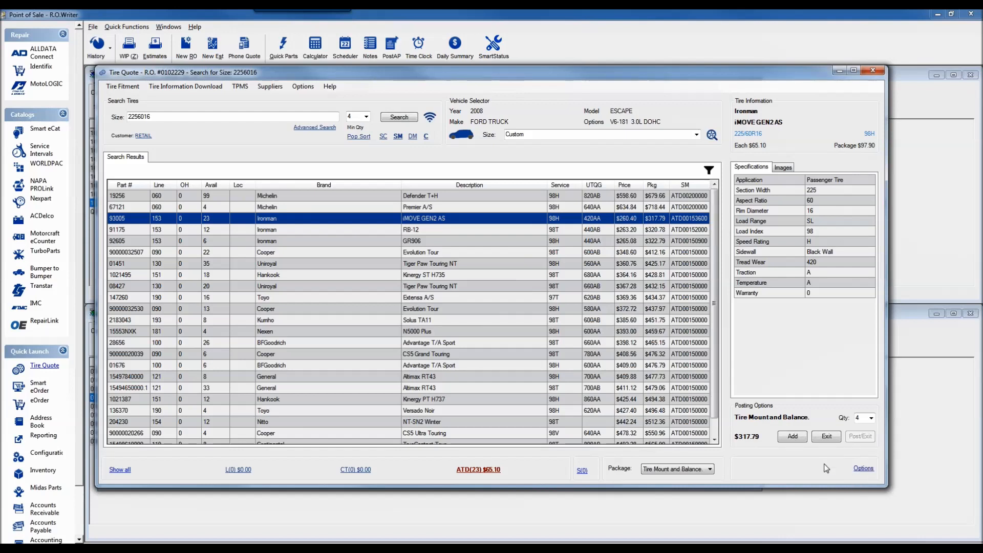
Step: Show the posting options and exclude the TPMS REBUILD KIT from the tire package's parts kit
click(863, 469)
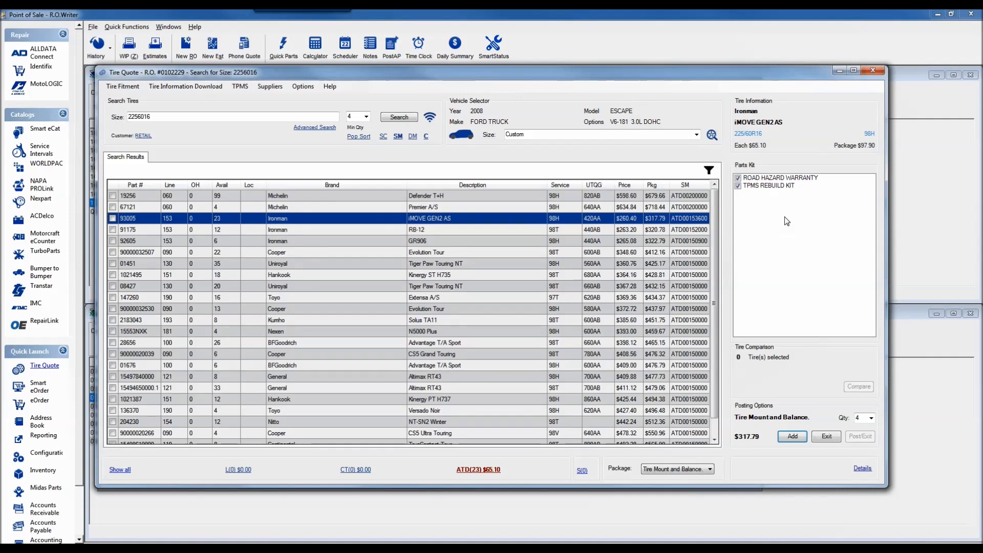
click(737, 186)
click(737, 186)
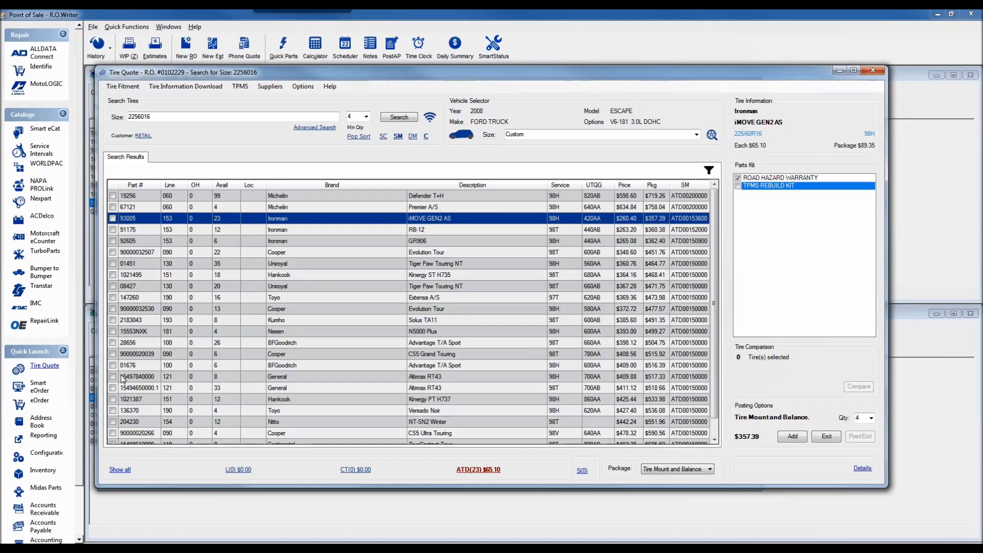
Step: Mark the Ironman iMOVE GEN2 AS, Ironman GR906 and Hankook Kinergy ST H735 tires for comparison
click(112, 218)
click(112, 240)
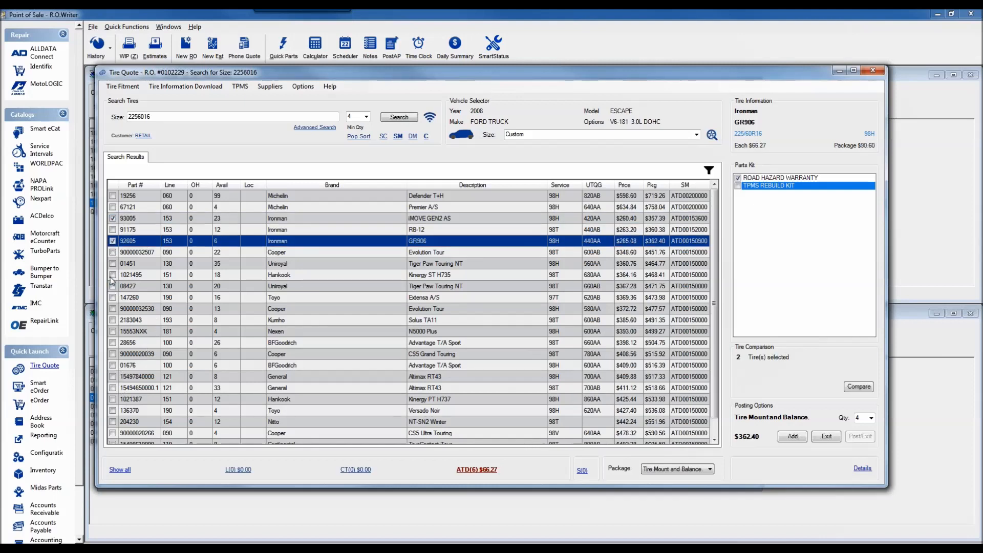
click(112, 274)
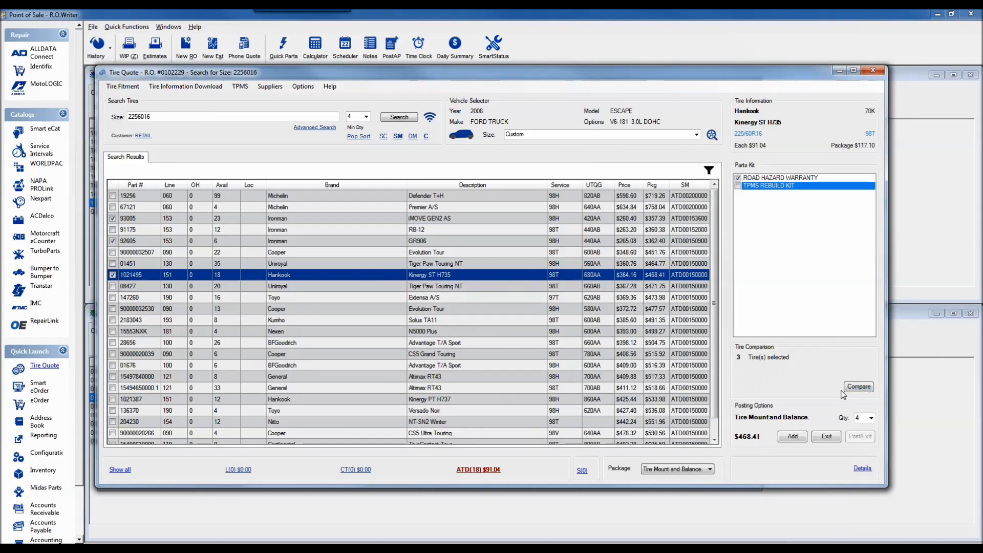
click(113, 275)
click(113, 241)
click(113, 240)
click(113, 275)
click(112, 309)
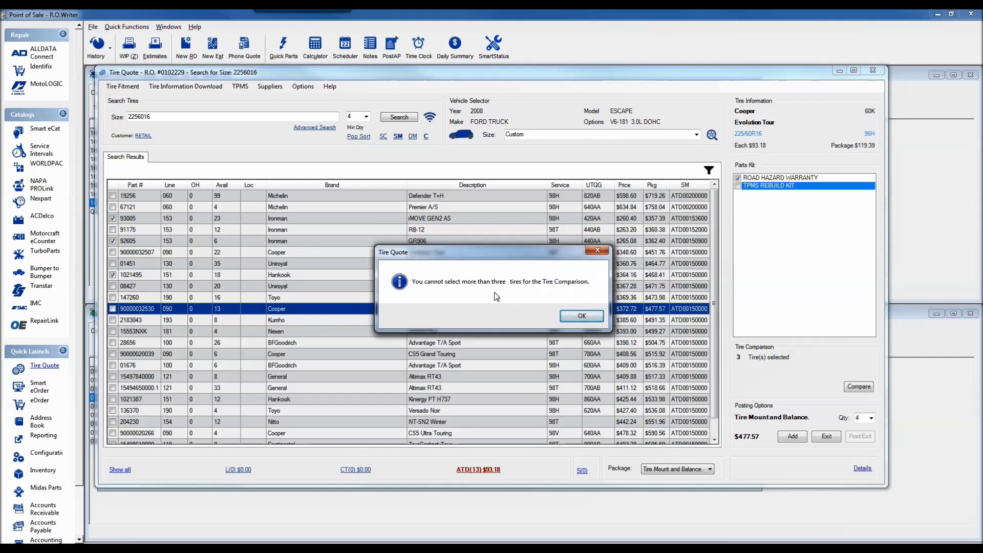
click(581, 316)
Step: Compare the three marked tires, review their specifications and save the comparison as a quote
click(858, 387)
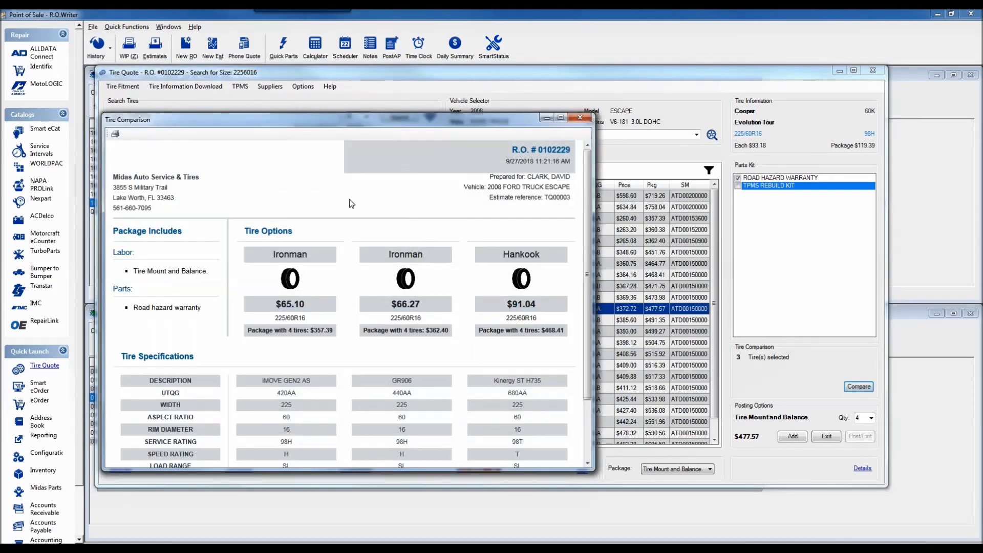
drag(583, 197, 584, 263)
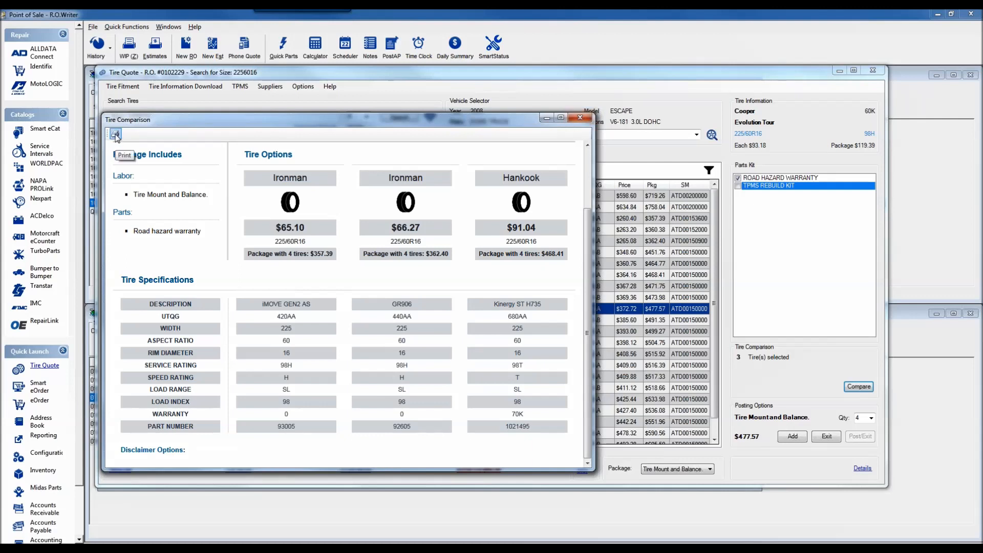
click(580, 117)
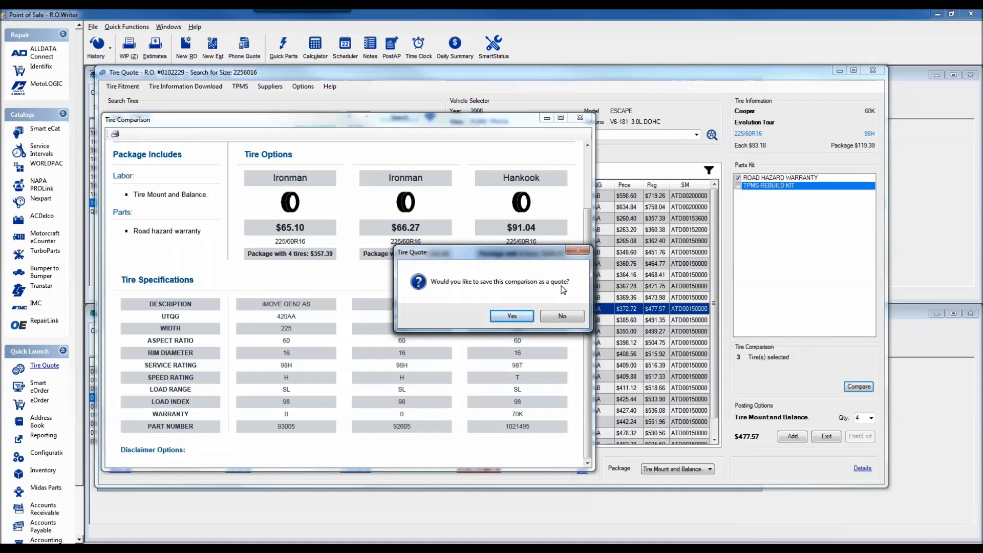
click(512, 316)
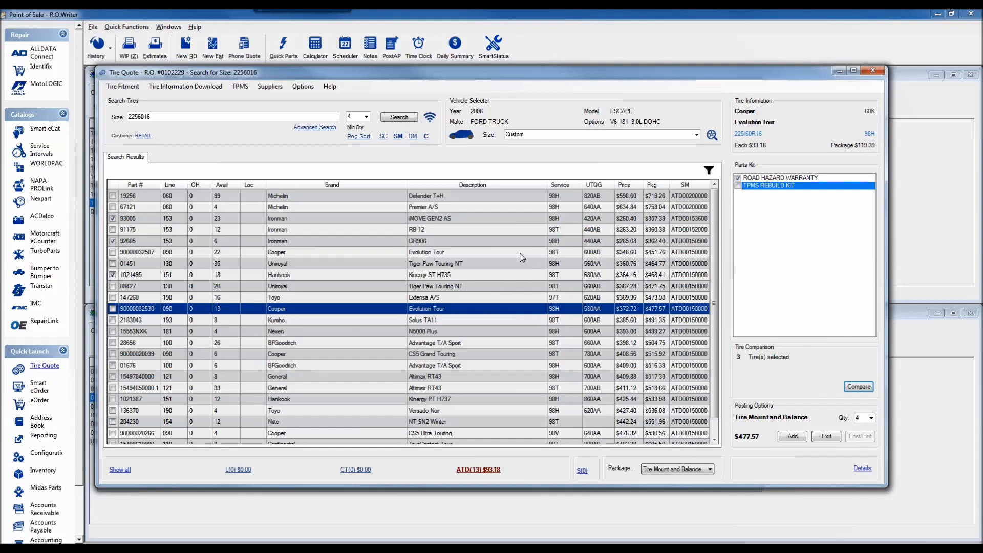
Step: Leave the tire quote and repair order, and open the newly saved 08 Ford Escape comparison quote from the refreshed estimates list
click(870, 72)
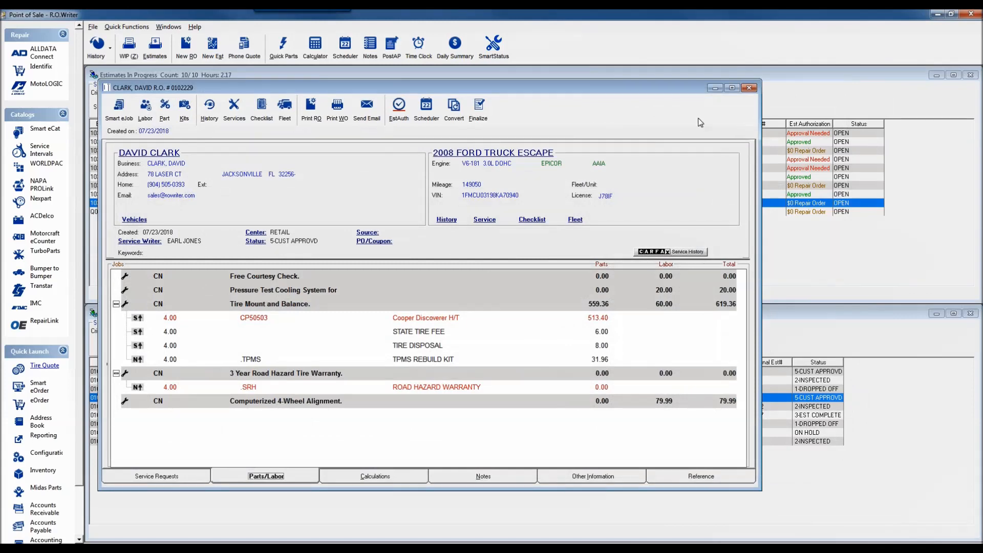
click(751, 89)
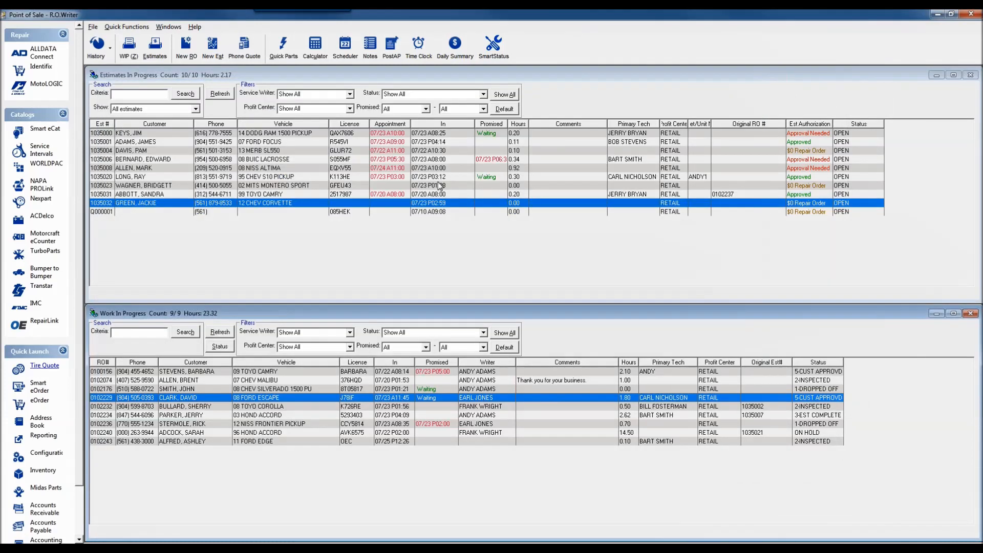
click(217, 95)
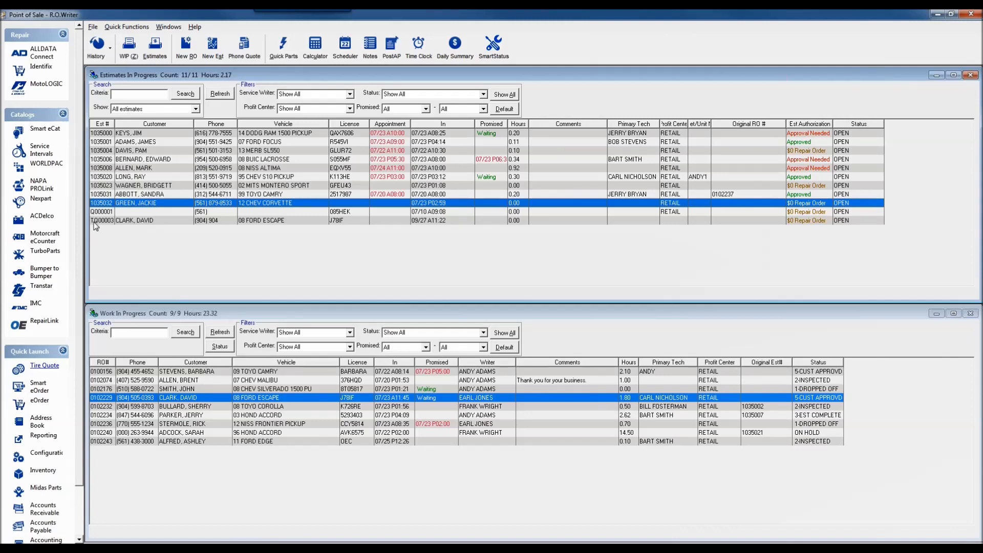
double_click(155, 219)
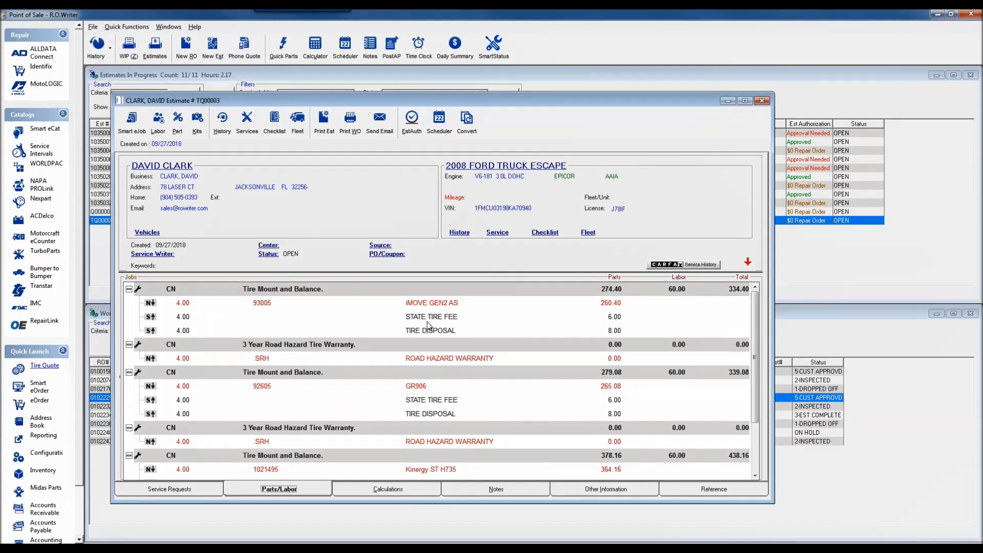
Step: Review the iMOVE GEN2 AS, GR906 and Kinergy ST H735 packages in the saved quote, and close it
click(393, 391)
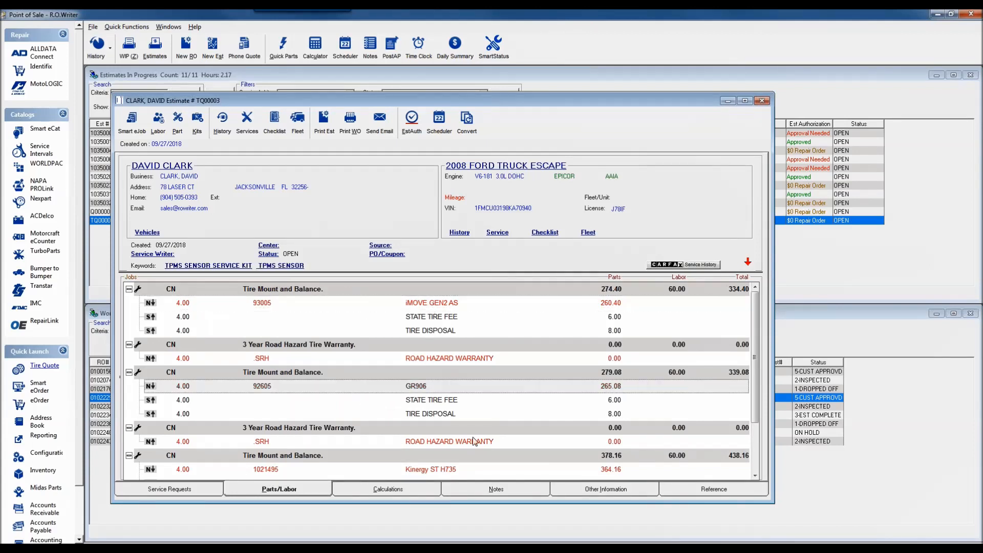
click(459, 469)
click(755, 444)
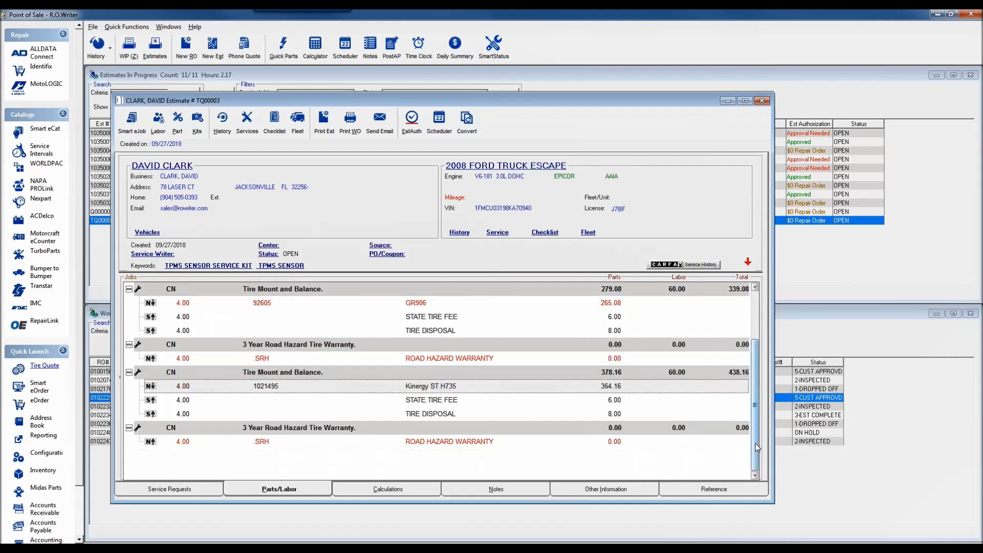
click(755, 302)
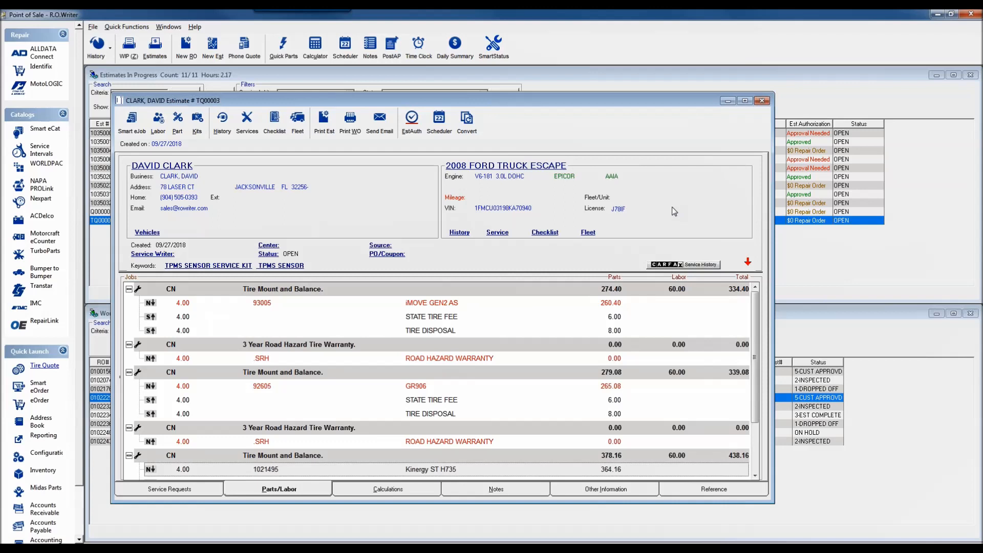
click(762, 102)
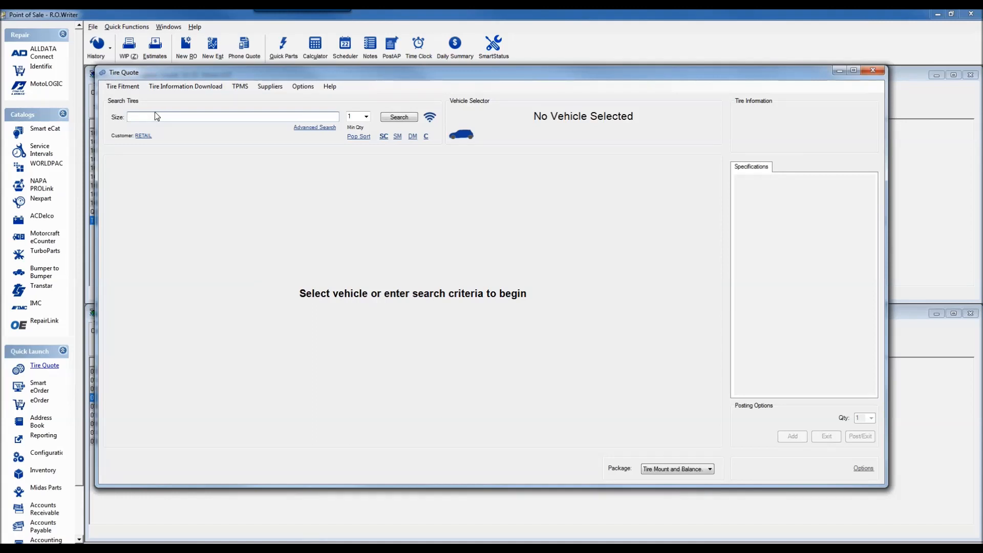
Step: Search for tires by size 2256016 in a new tire quote without a selected vehicle
click(152, 114)
text(2256016)
click(397, 117)
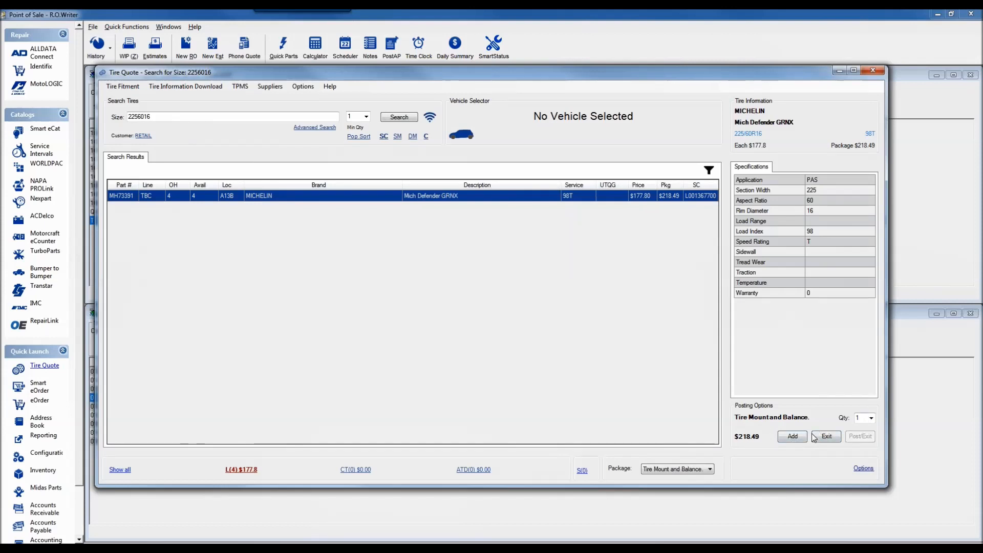
Step: Add four Mich Defender GRNX tires with the Tire Mount and Balance package, and post them to an estimate with an alignment
click(870, 417)
click(866, 447)
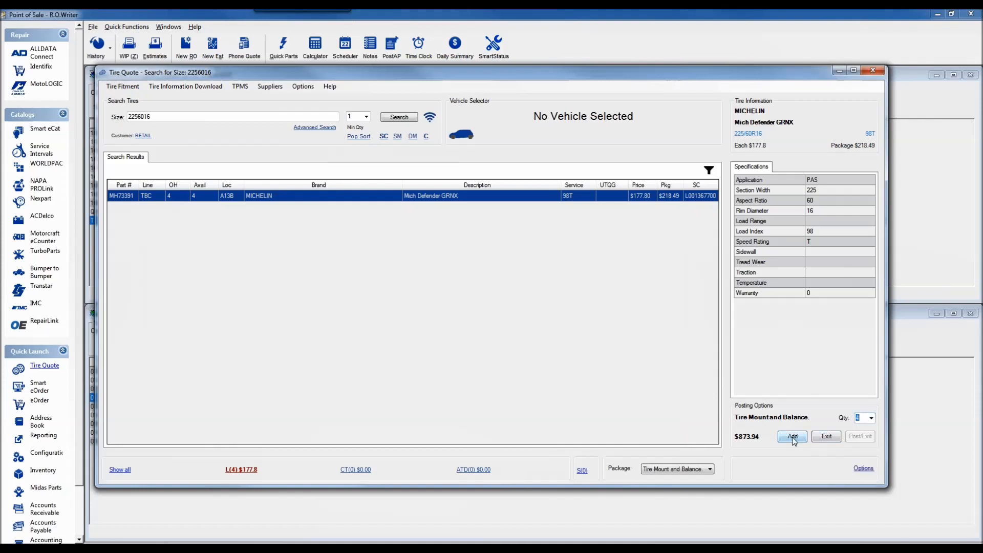
click(792, 437)
click(852, 442)
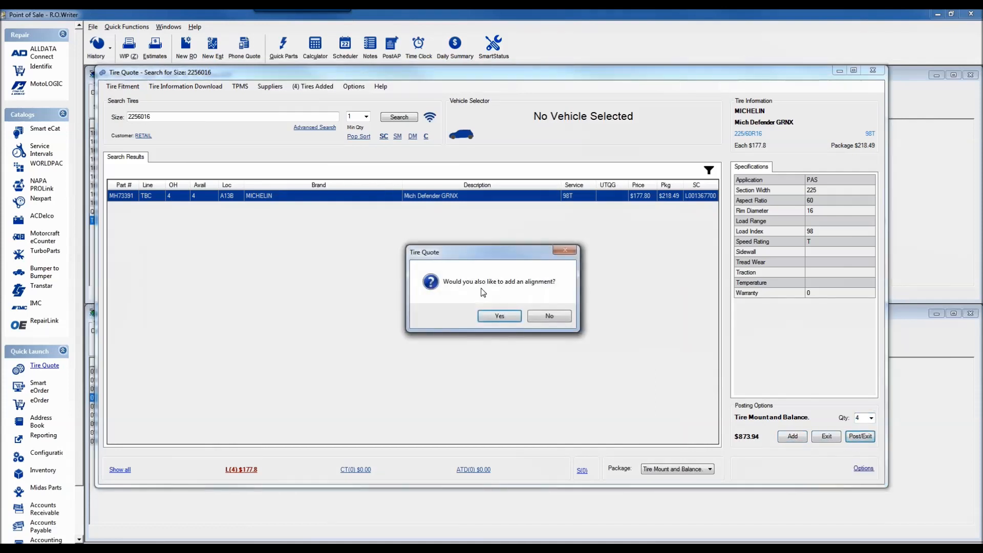
click(494, 316)
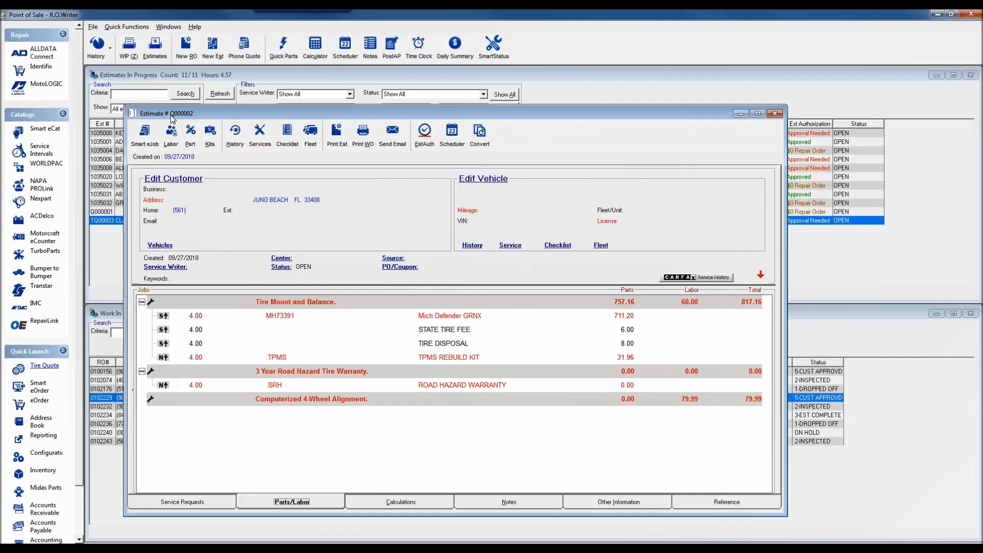
Step: View the conversion options for the posted quick estimate, and close the estimate without converting it
click(480, 135)
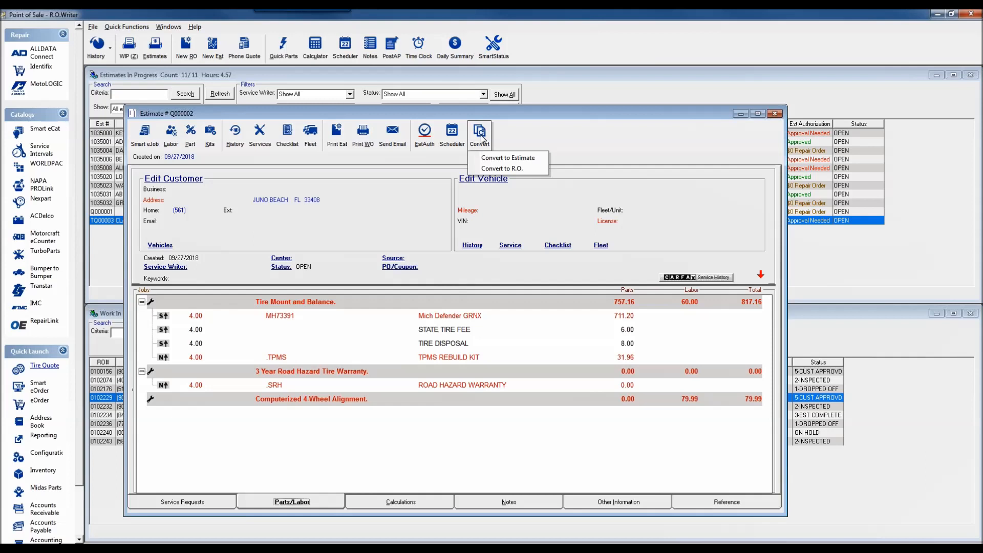
click(481, 135)
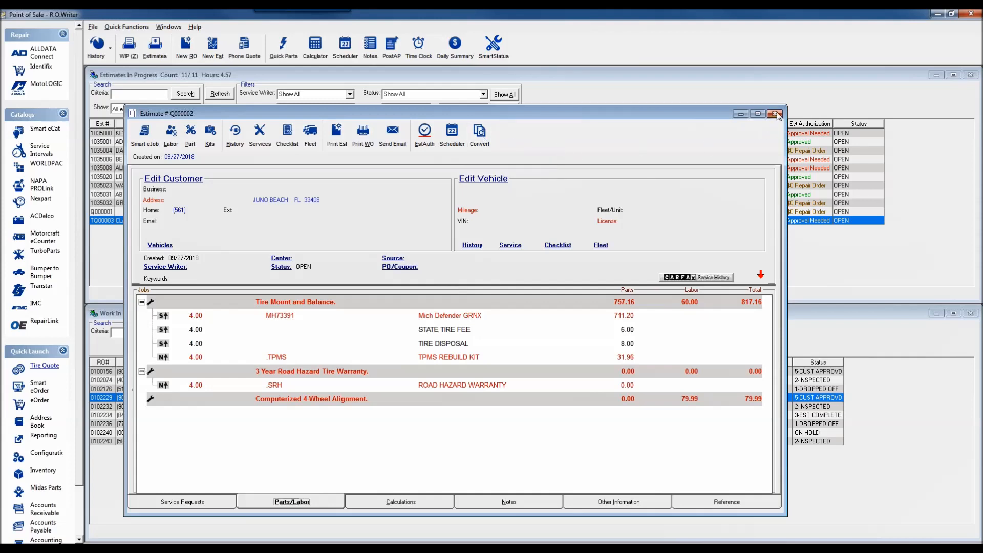
click(774, 113)
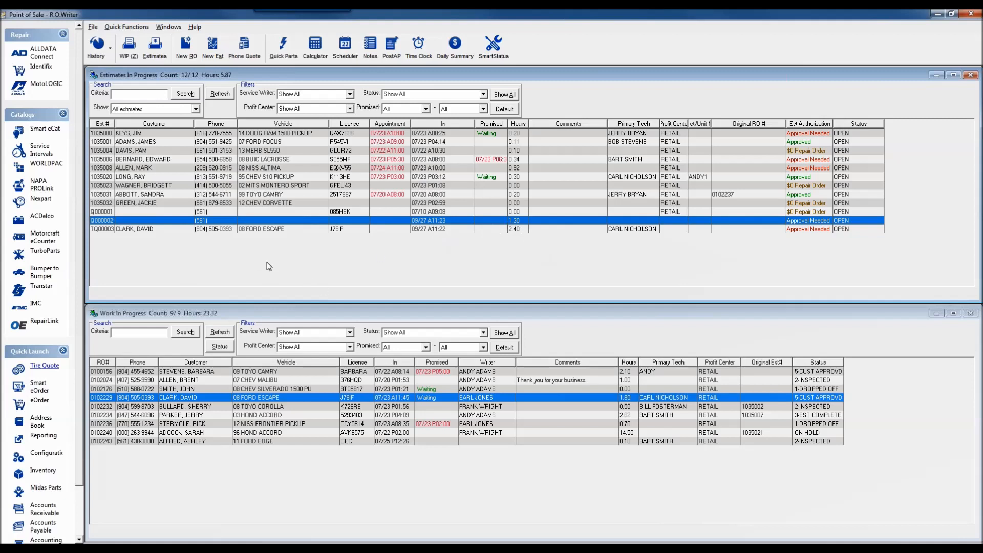
Step: From the 12 Chevy Corvette estimate, search for tires with front size P245/40ZR18LL and rear size P285/35ZR19LL
click(275, 205)
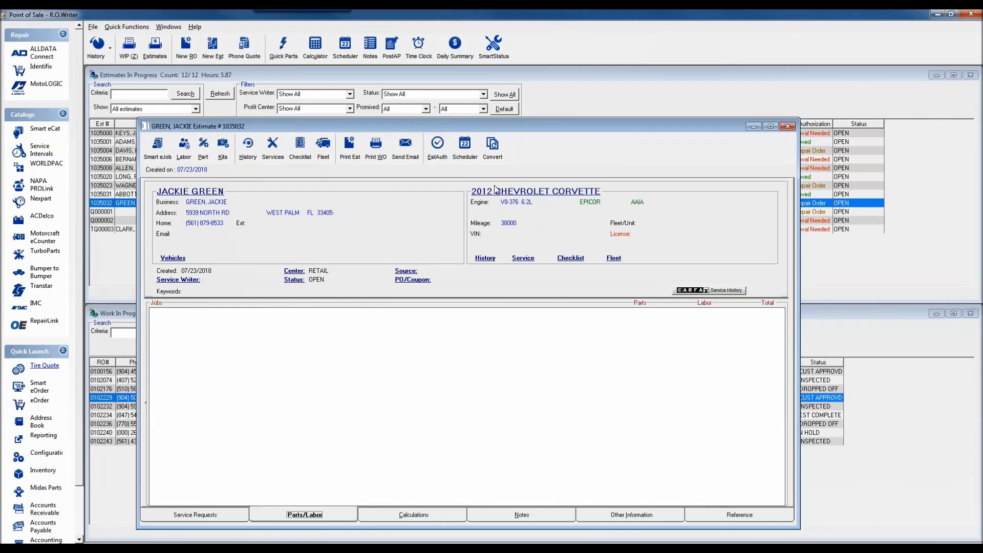
click(44, 366)
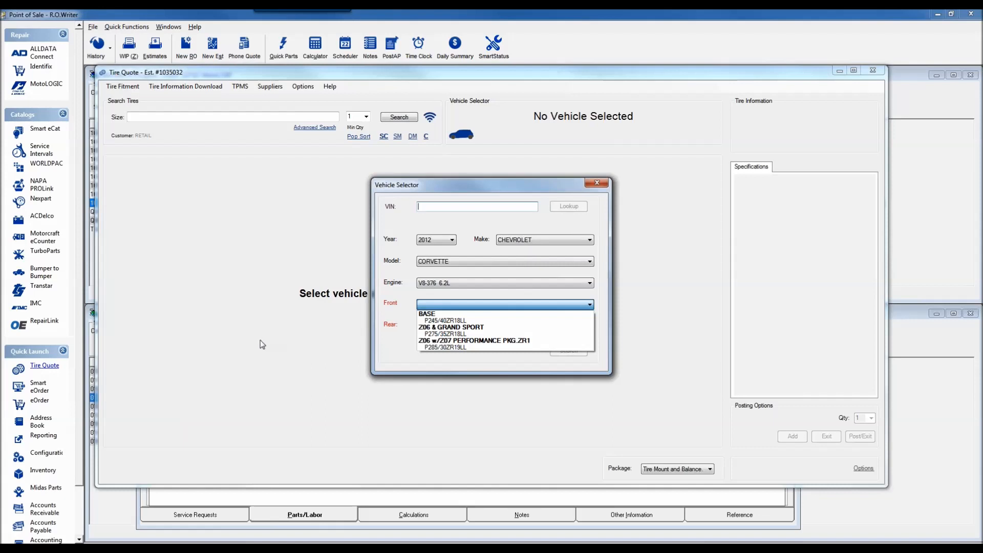
click(452, 321)
click(452, 326)
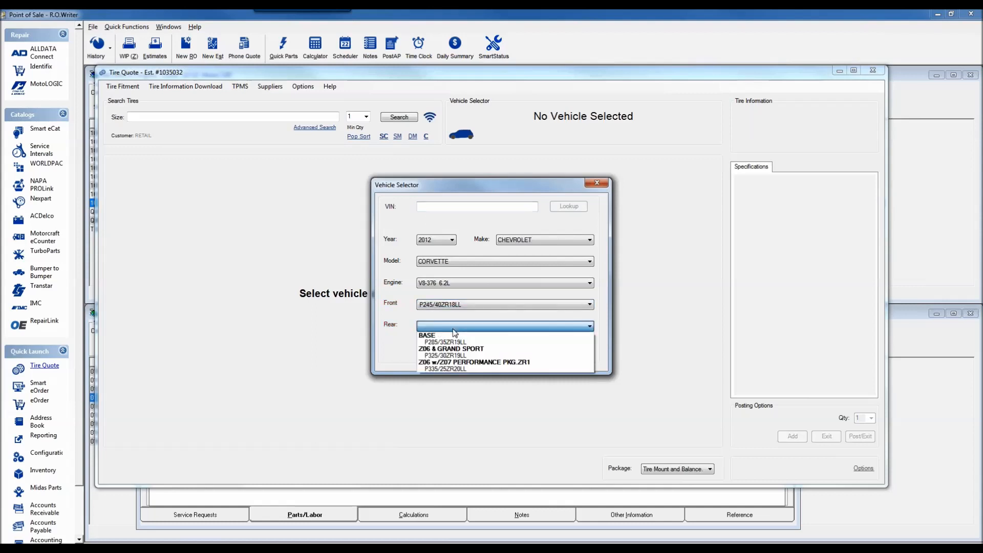
click(445, 342)
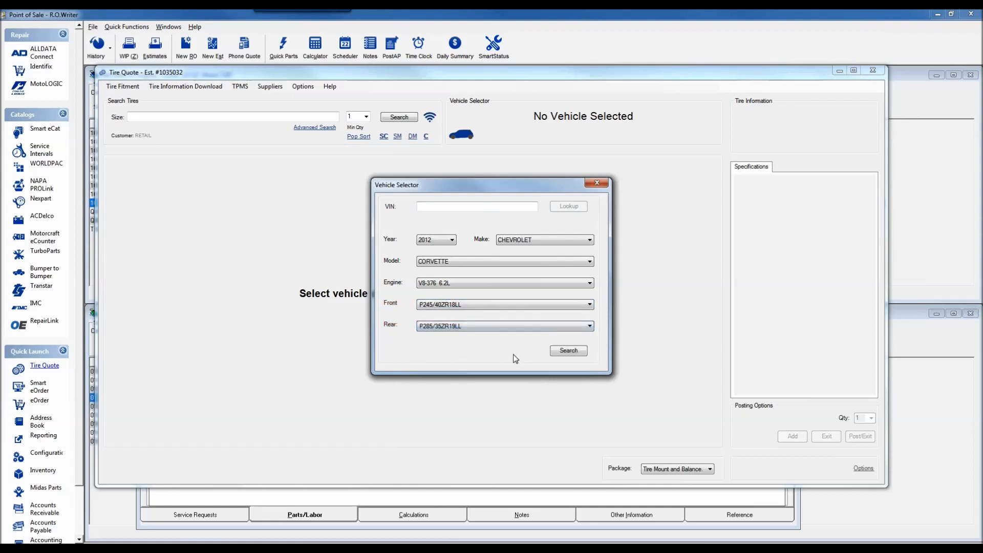
click(567, 352)
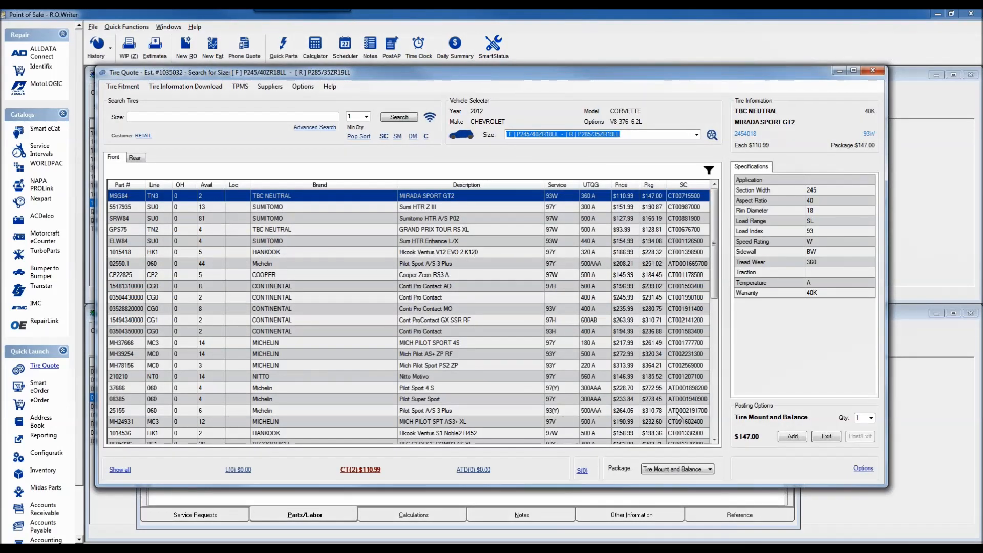
Step: Add two TBC NEUTRAL MIRADA SPORT GT2 tires for the front
click(871, 417)
click(866, 438)
click(792, 436)
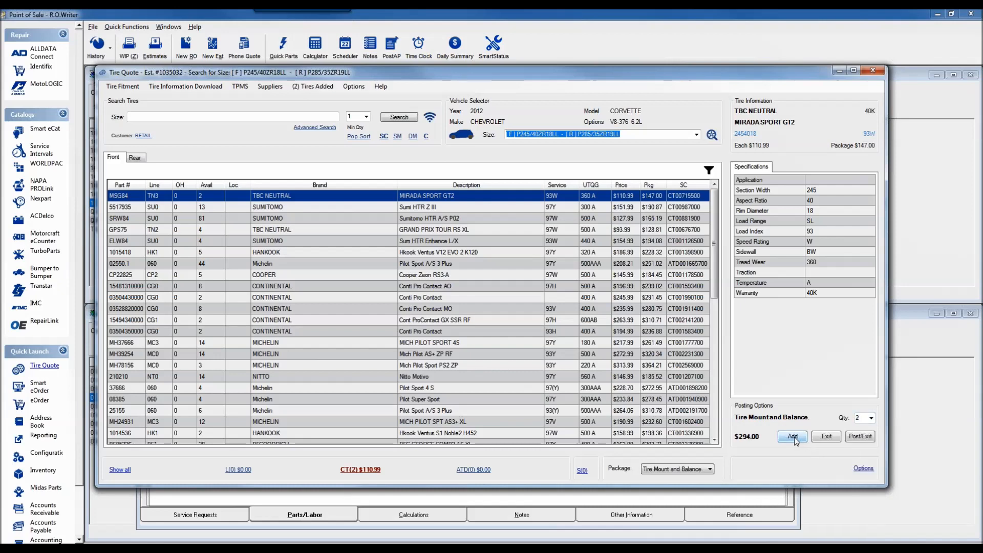
Step: Add two SUMITOMO Sumi HTR Z III tires for the rear
click(138, 160)
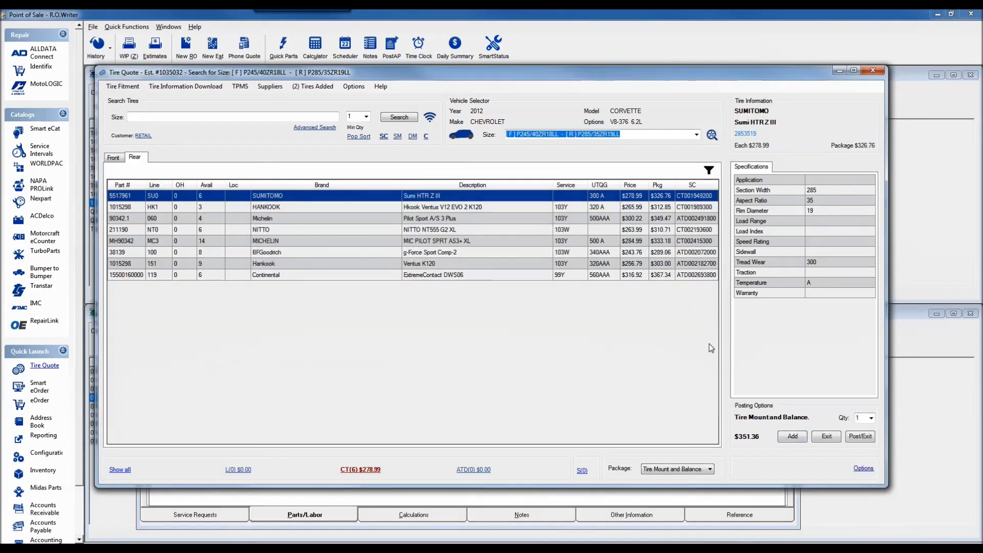
click(871, 418)
click(865, 435)
click(796, 438)
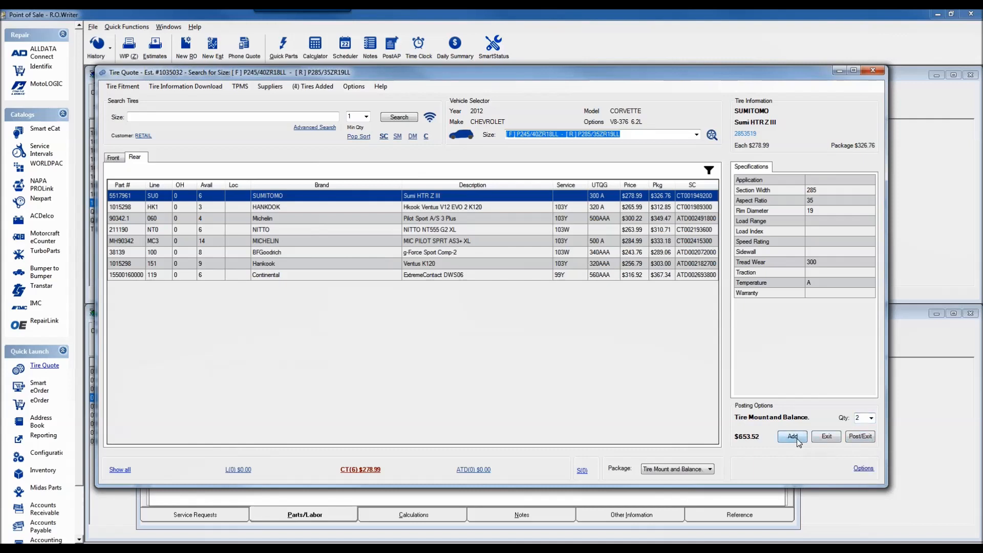
Step: Post the front and rear tires to the Corvette estimate with an alignment, and check the posted tire lines
click(862, 437)
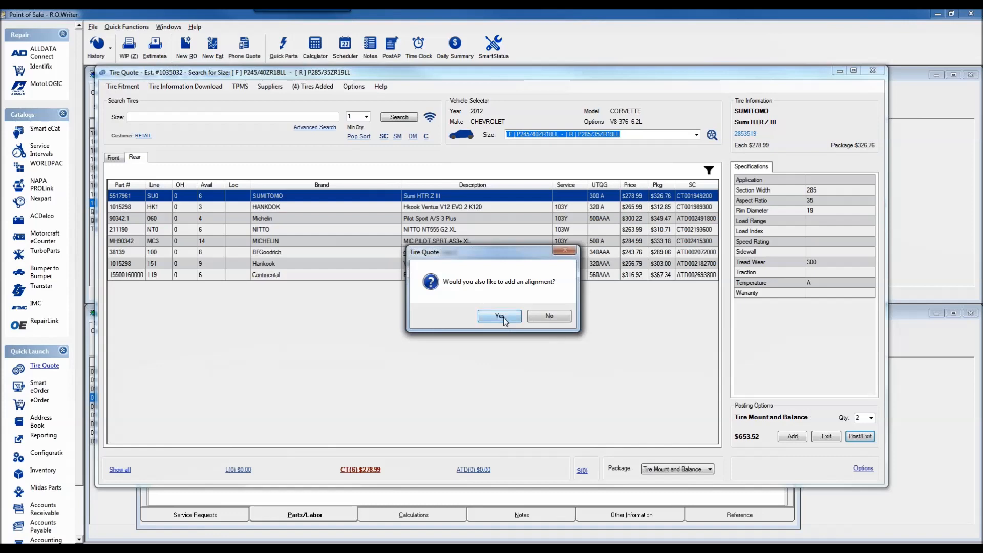
click(499, 316)
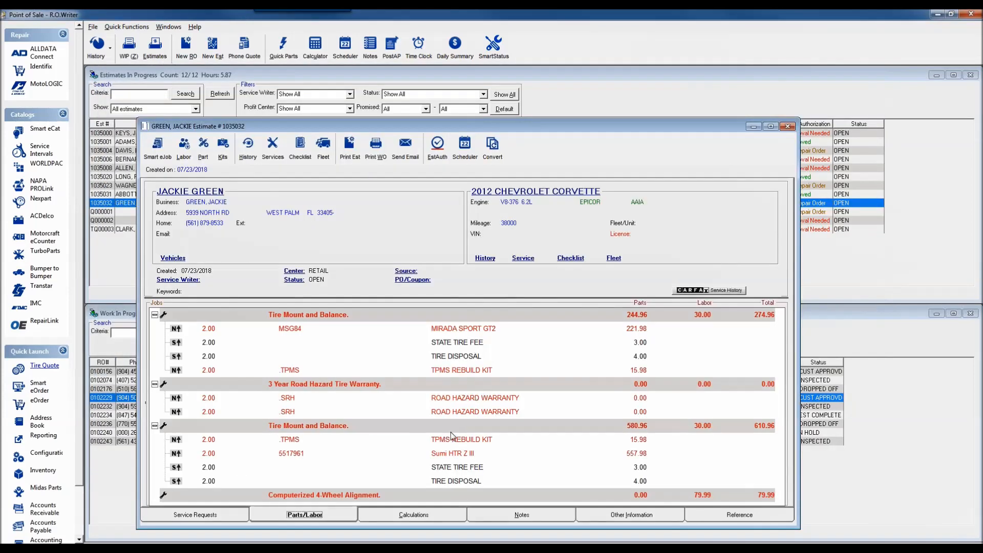
click(334, 326)
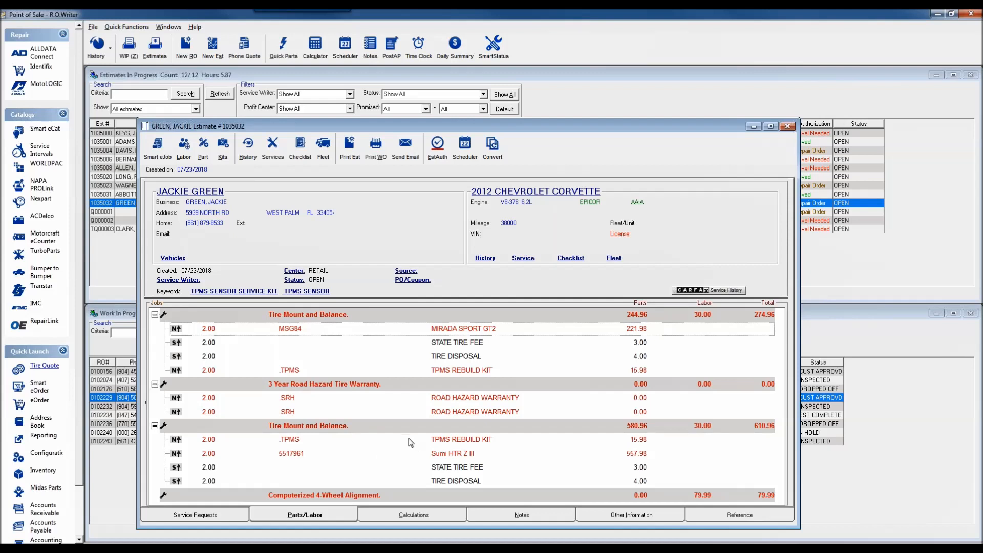
click(418, 459)
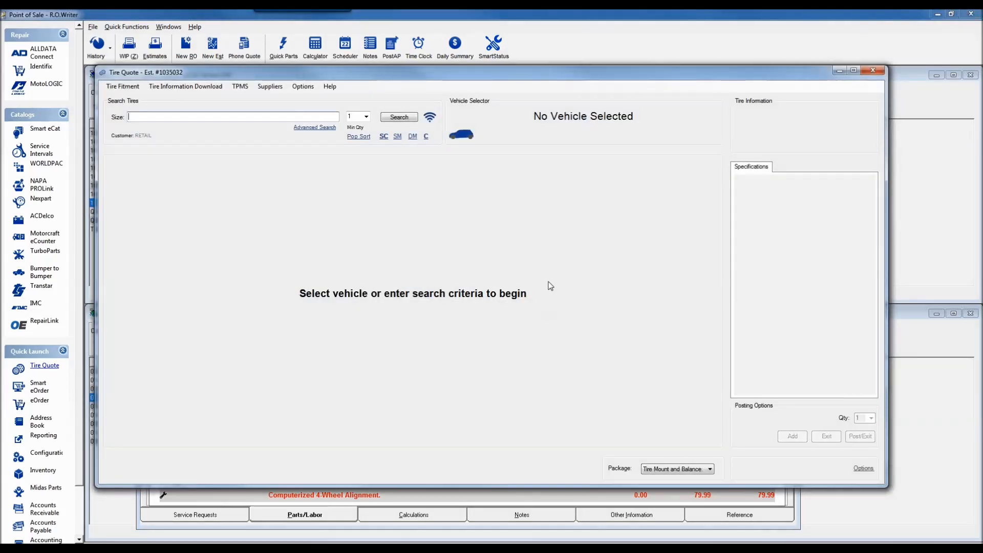
Step: Dismiss the Corvette's Vehicle Selector in the new tire quote and bring it up again through Tire Fitment
click(603, 248)
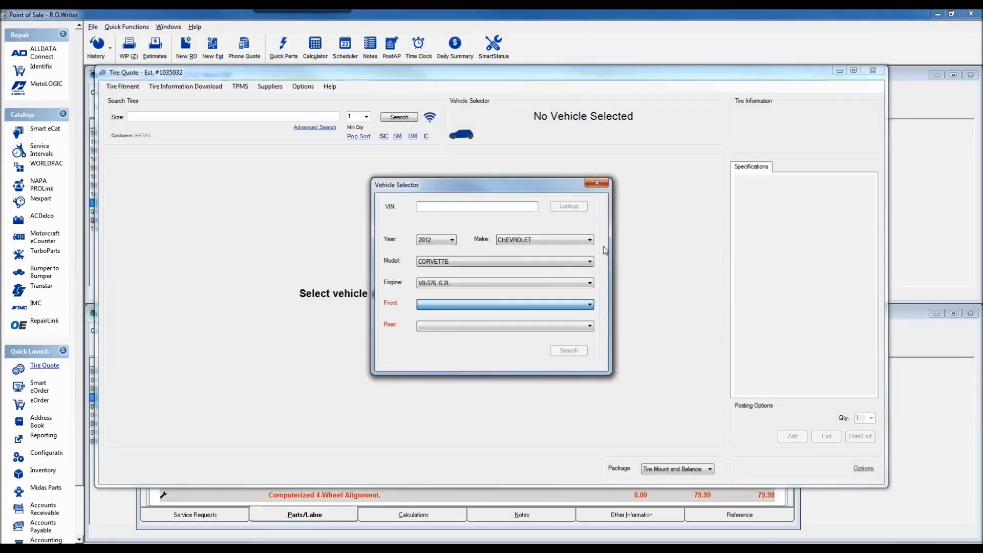
click(597, 182)
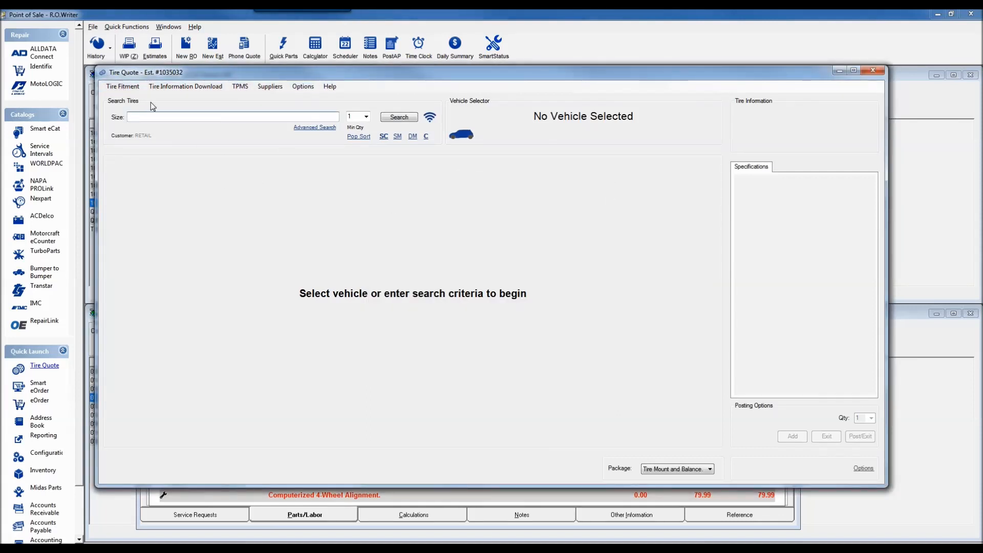
click(122, 87)
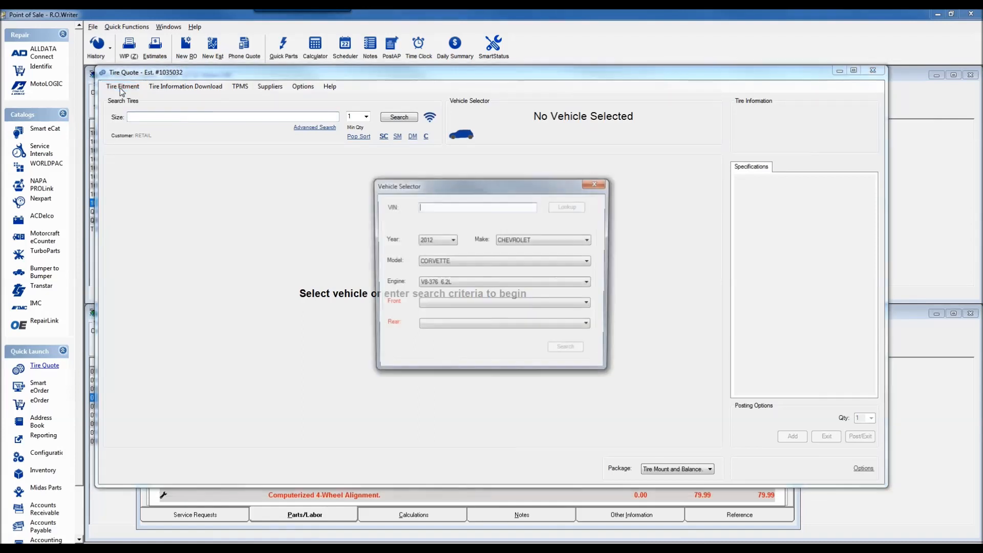
Step: Dismiss the Vehicle Selector, rank American Tire (ATD) first above Carroll Tire in the tire supplier ranking, and apply the update
click(592, 186)
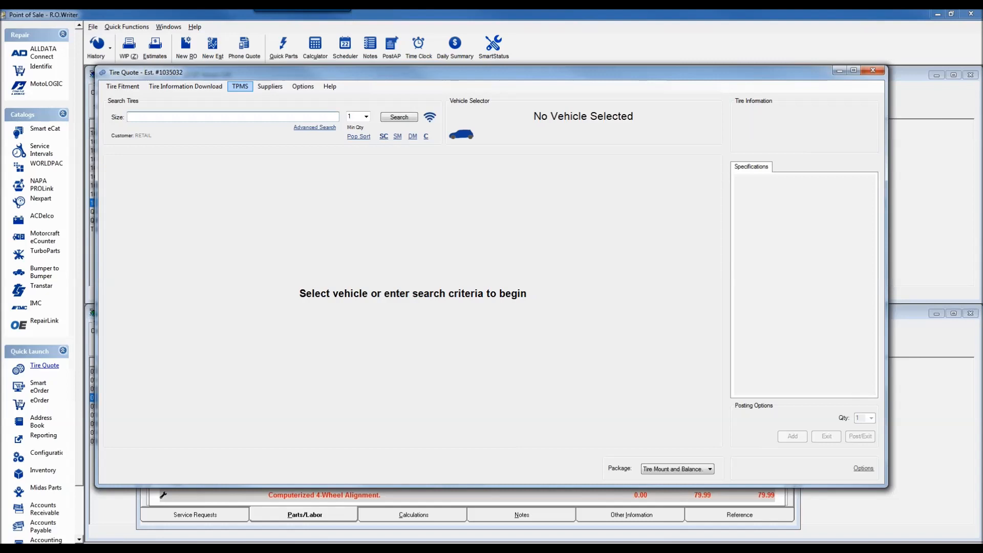
click(266, 88)
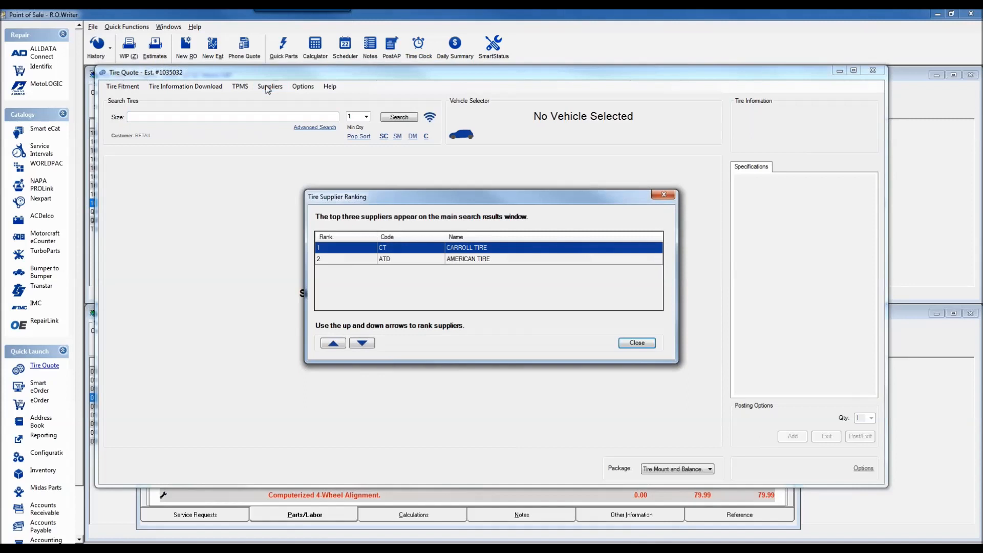
click(382, 260)
click(341, 345)
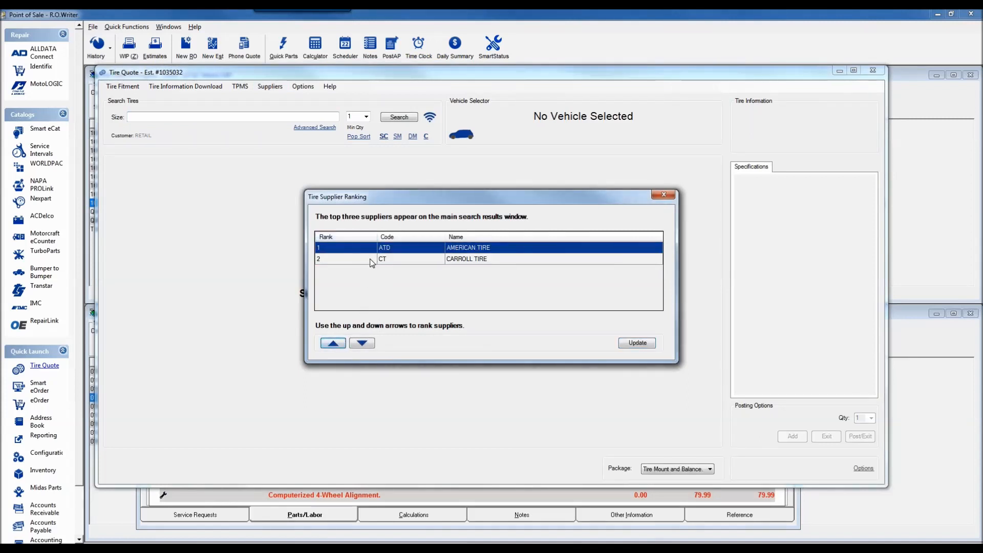
click(637, 343)
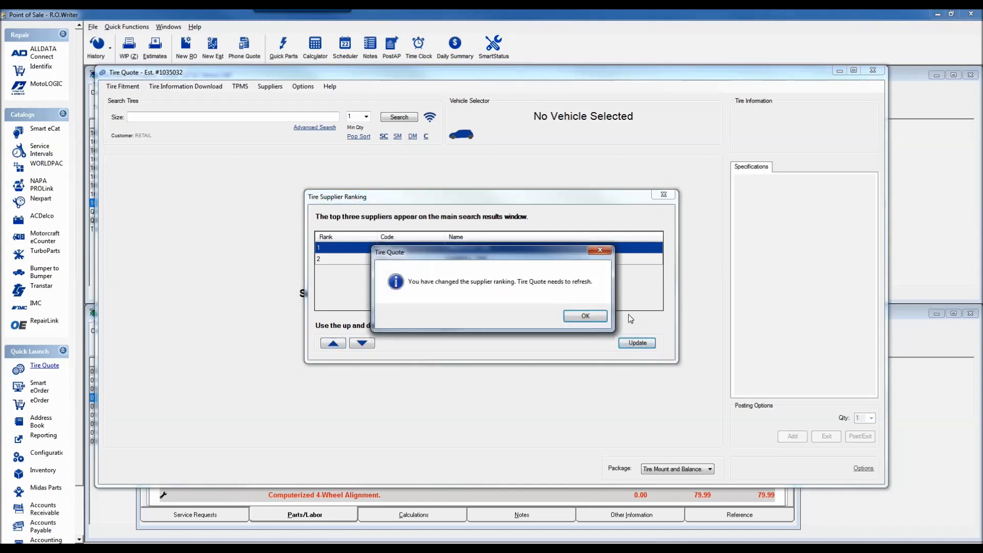
click(595, 317)
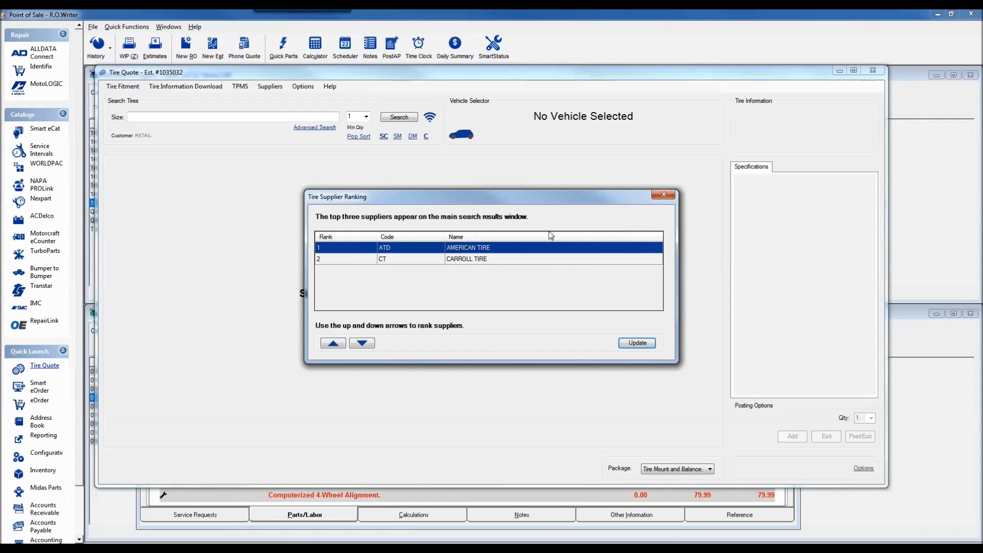
click(665, 195)
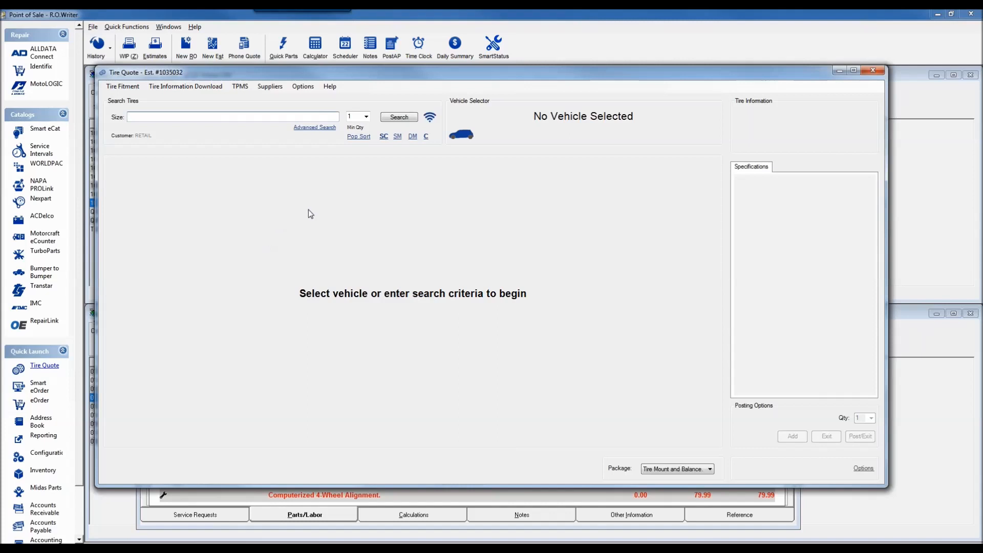
Step: Look at the Wildcard Search option without choosing it, and close the tire quote to return to the Corvette estimate
click(303, 87)
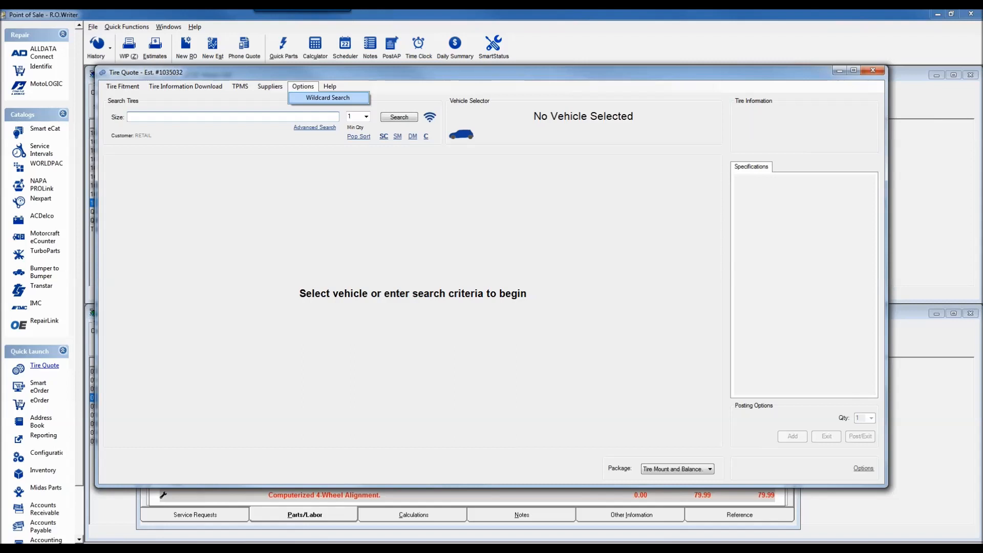
click(363, 86)
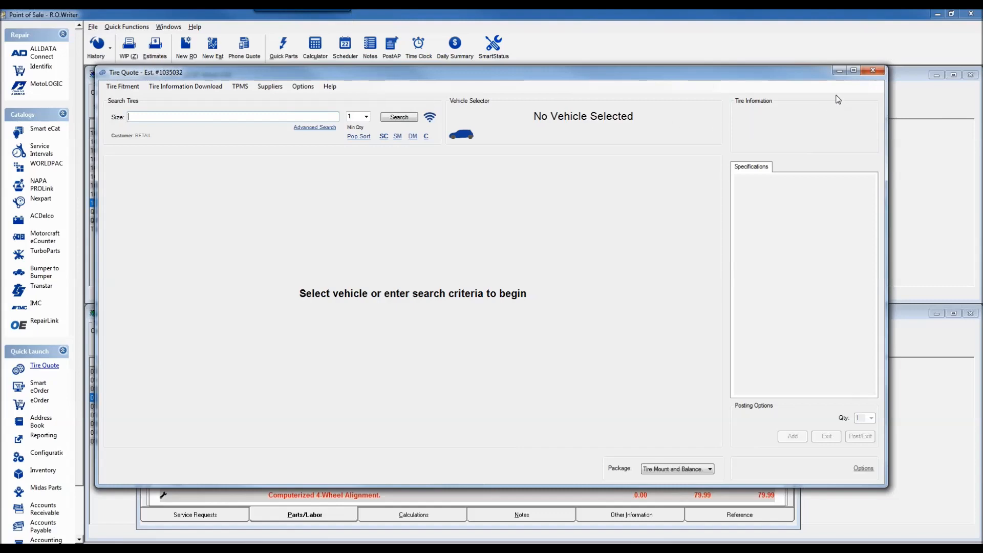
click(872, 70)
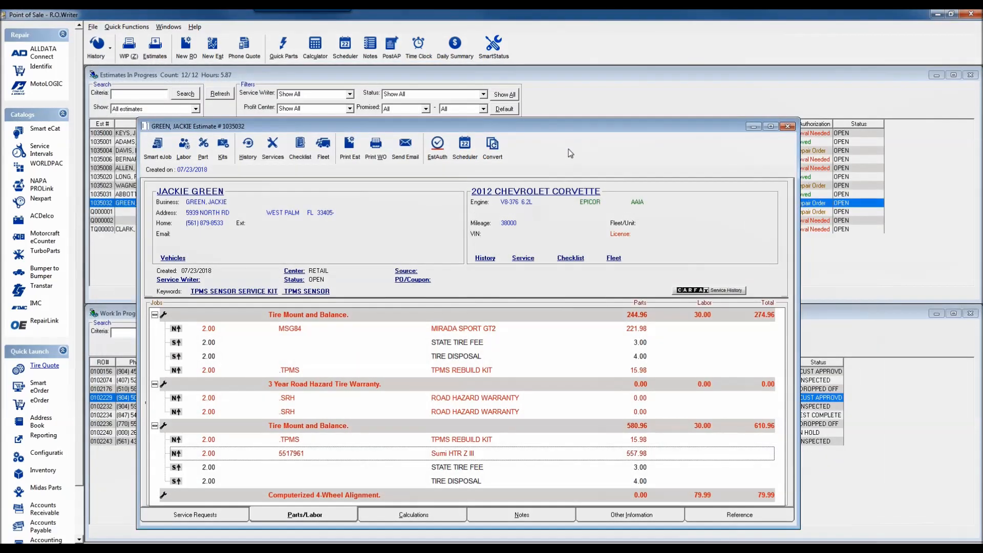